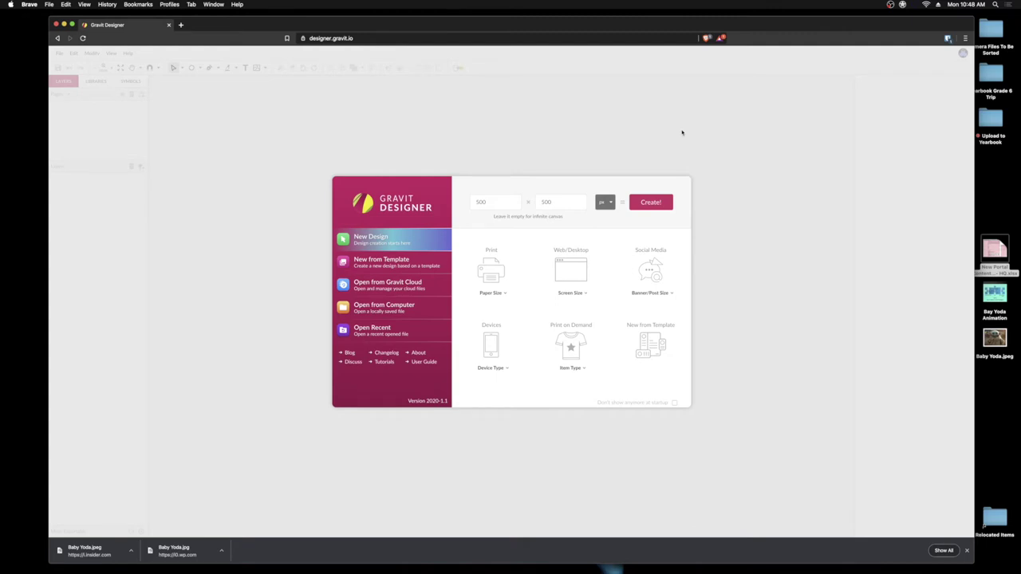
Step: Go full screen and place Baby Yoda.jpeg from the Desktop onto the 500×500 page
click(72, 25)
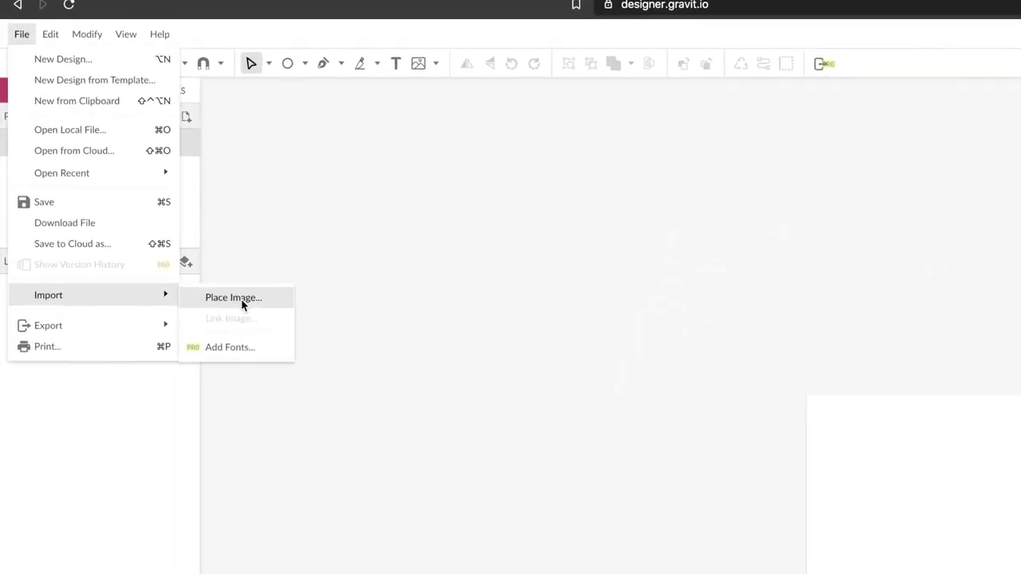
click(241, 299)
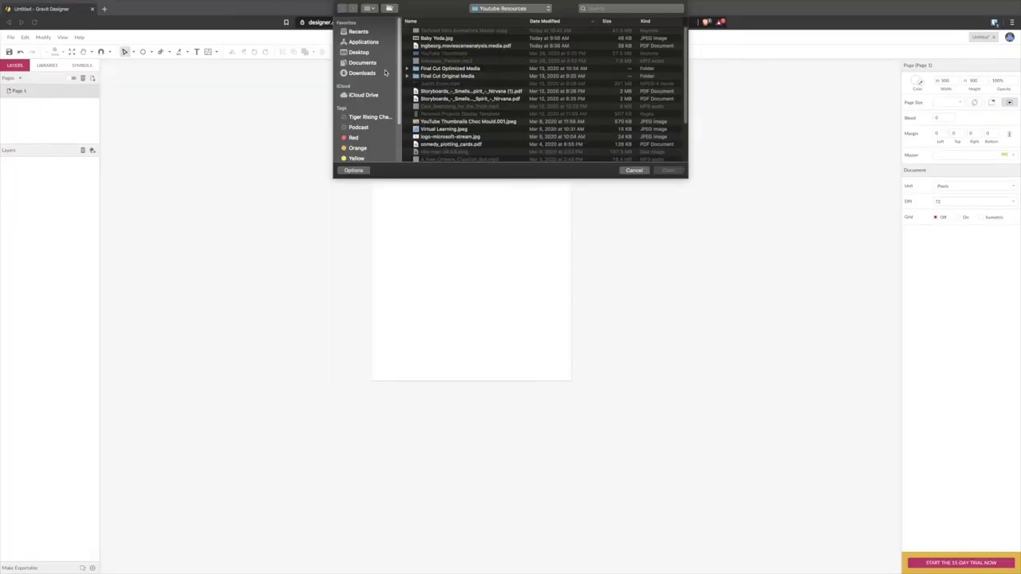
click(362, 53)
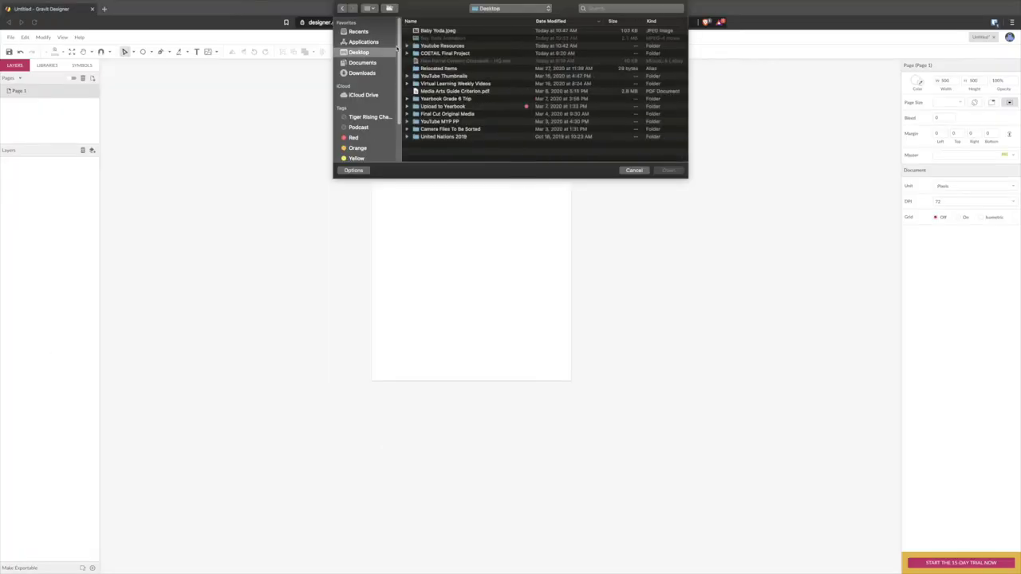
click(435, 31)
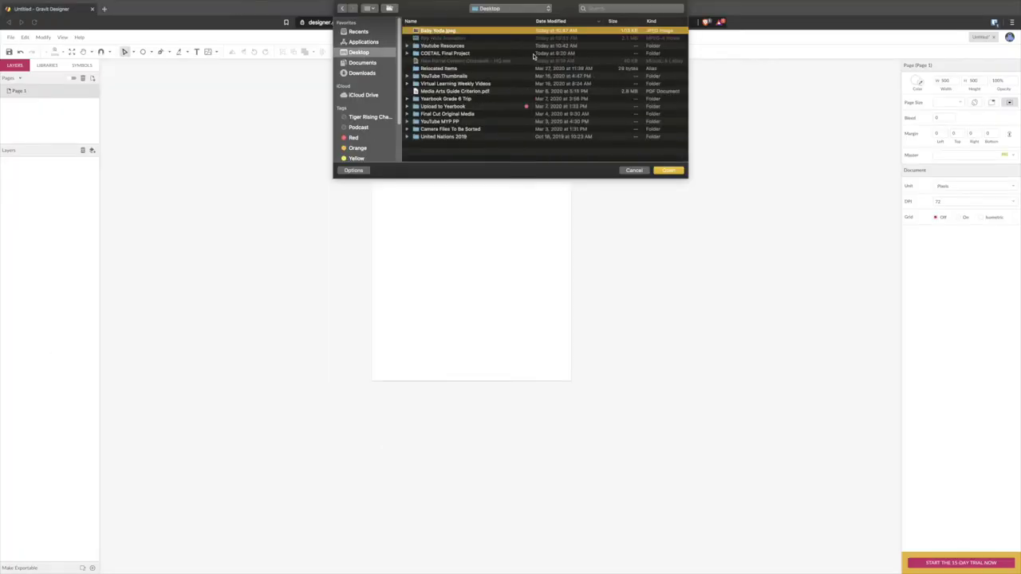
click(668, 170)
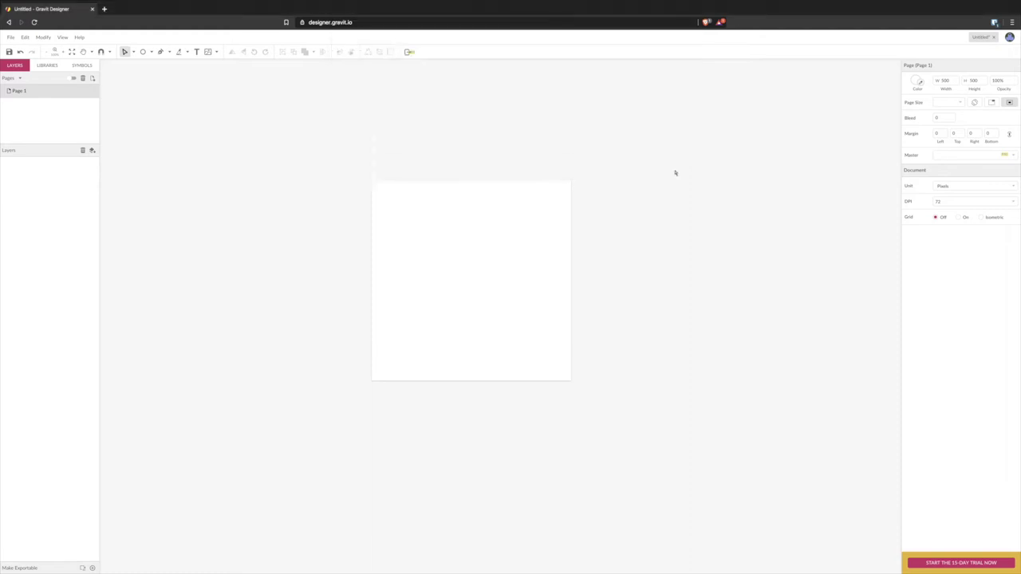
click(522, 151)
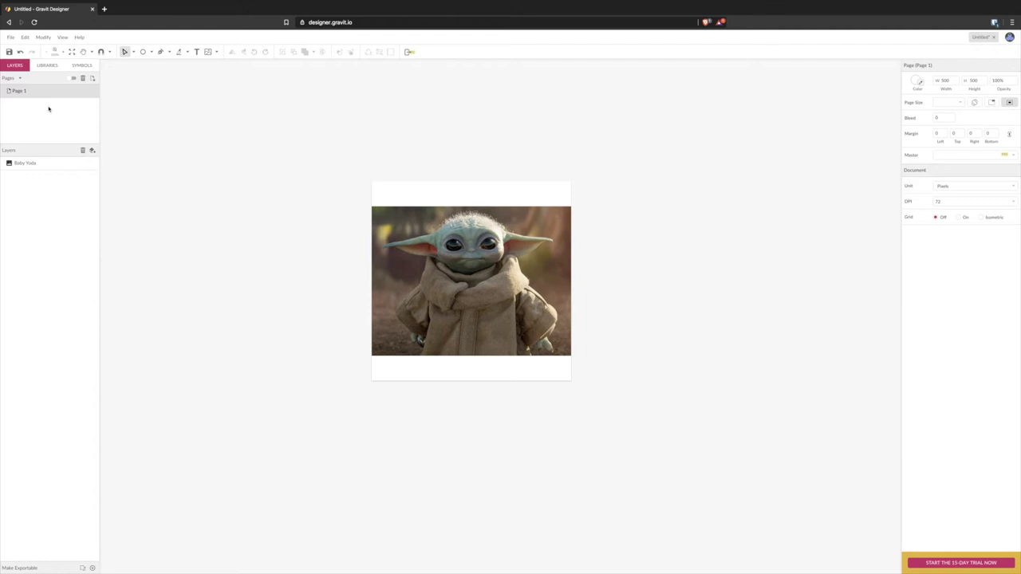
Step: Lower the Baby Yoda photo's opacity to about 33%, then deselect it
click(413, 245)
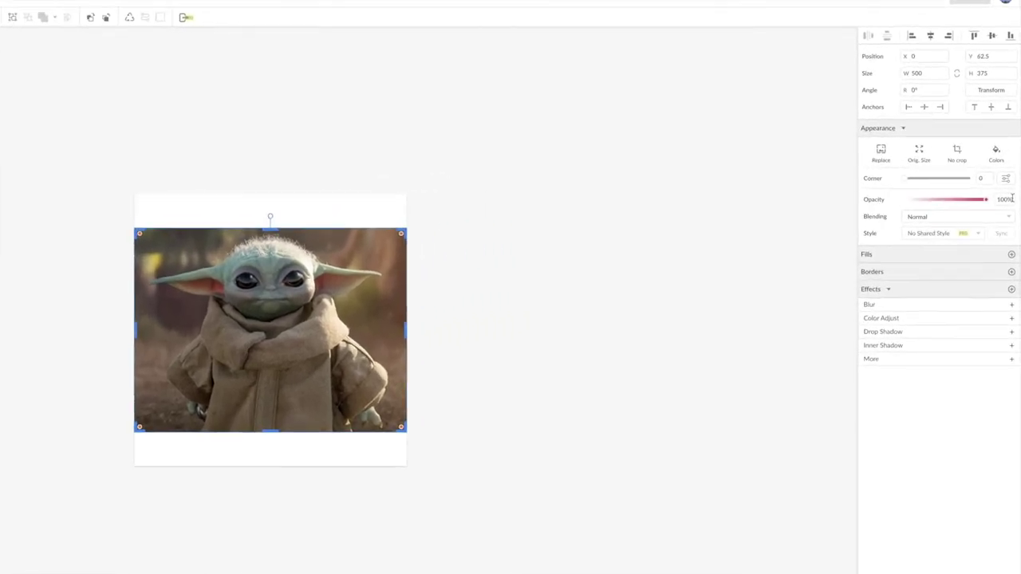
drag(983, 210, 926, 214)
drag(836, 279, 818, 284)
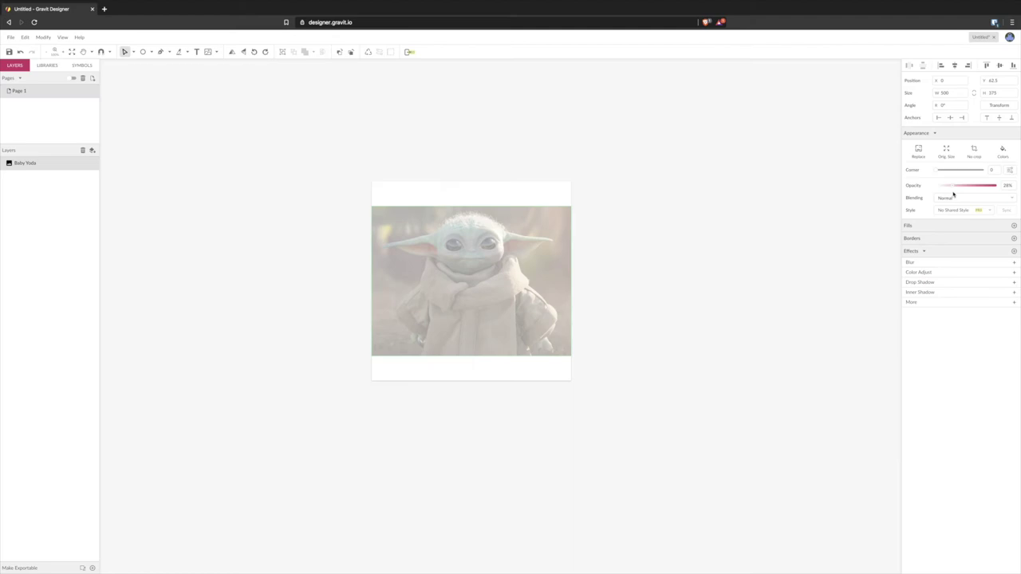
drag(953, 194, 957, 194)
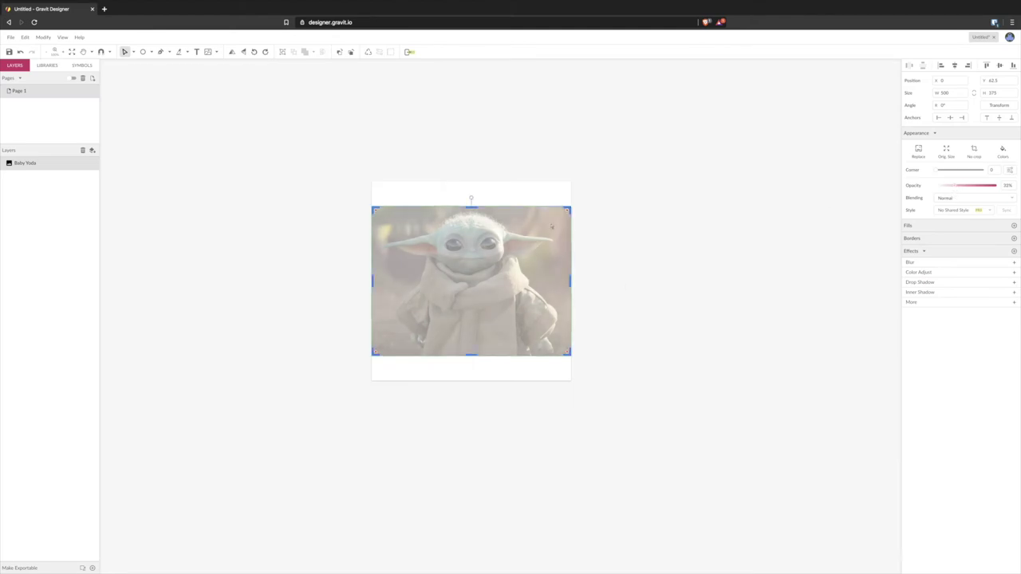
click(614, 308)
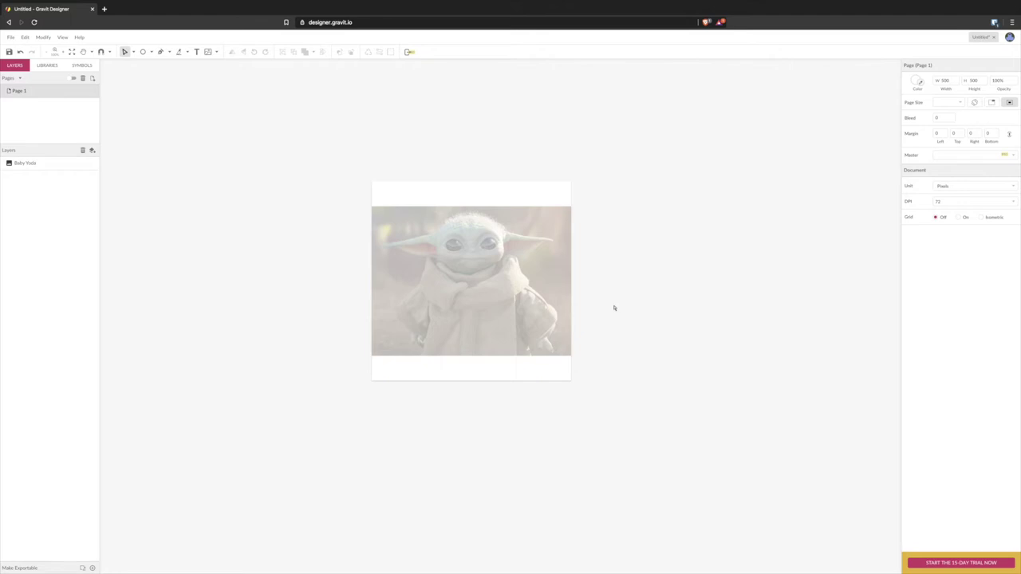
Step: Zoom in and pan so Baby Yoda's head and ears fill the canvas
key(ctrl+equal)
key(ctrl+equal)
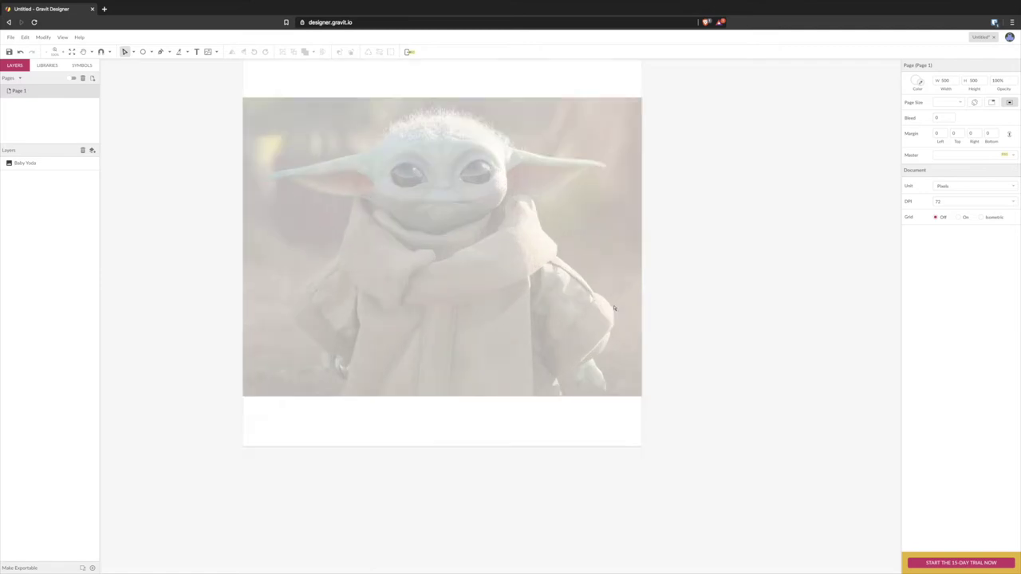
scroll(397, 191, up, 3)
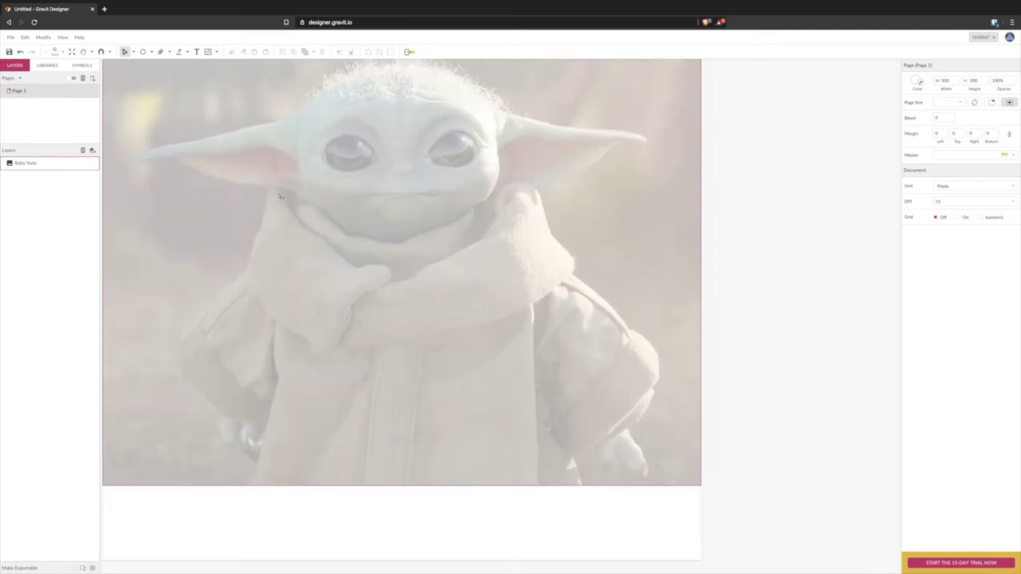
scroll(312, 209, up, 3)
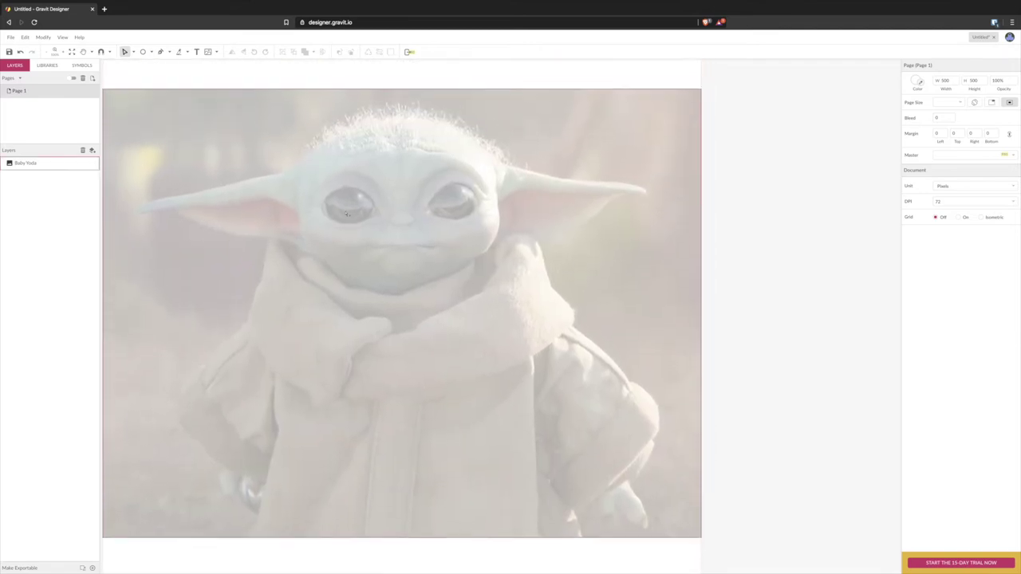
scroll(335, 211, up, 2)
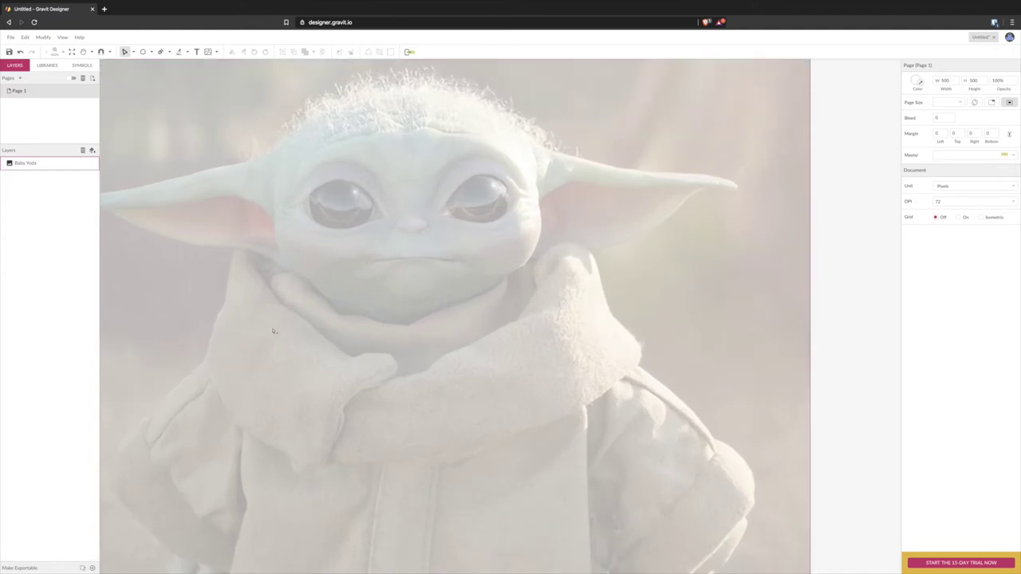
click(83, 51)
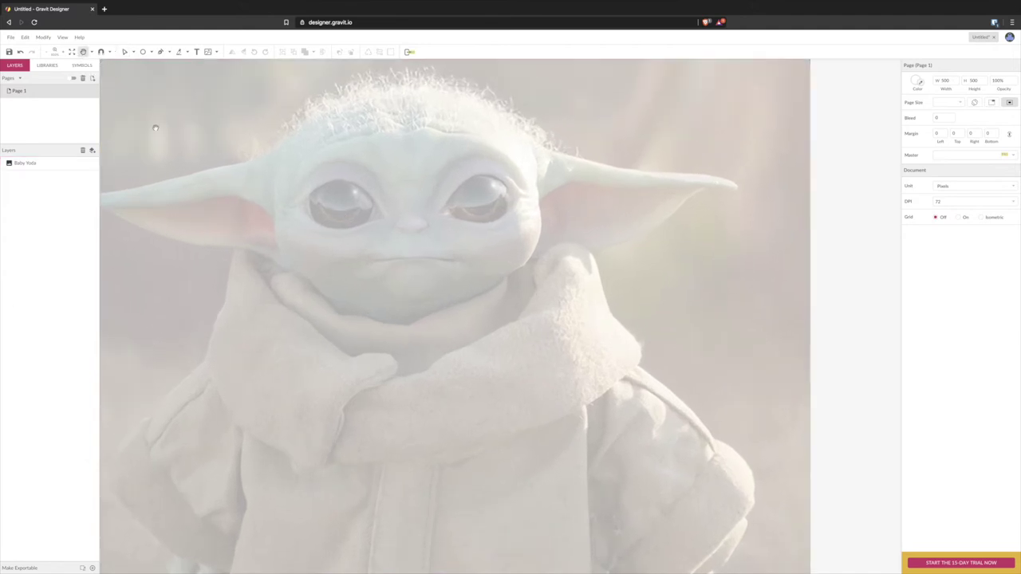
drag(152, 130, 240, 230)
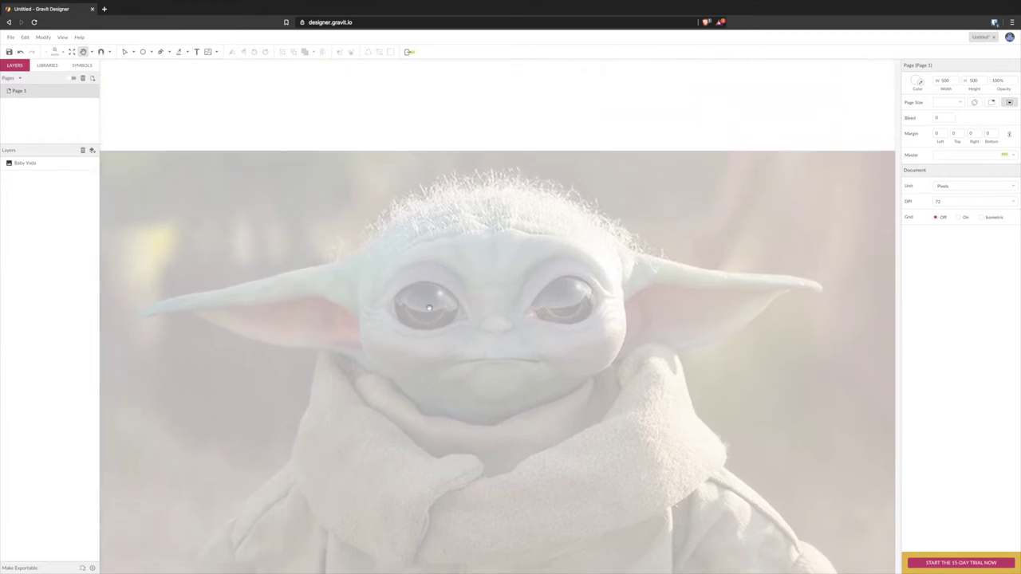
drag(445, 331, 440, 302)
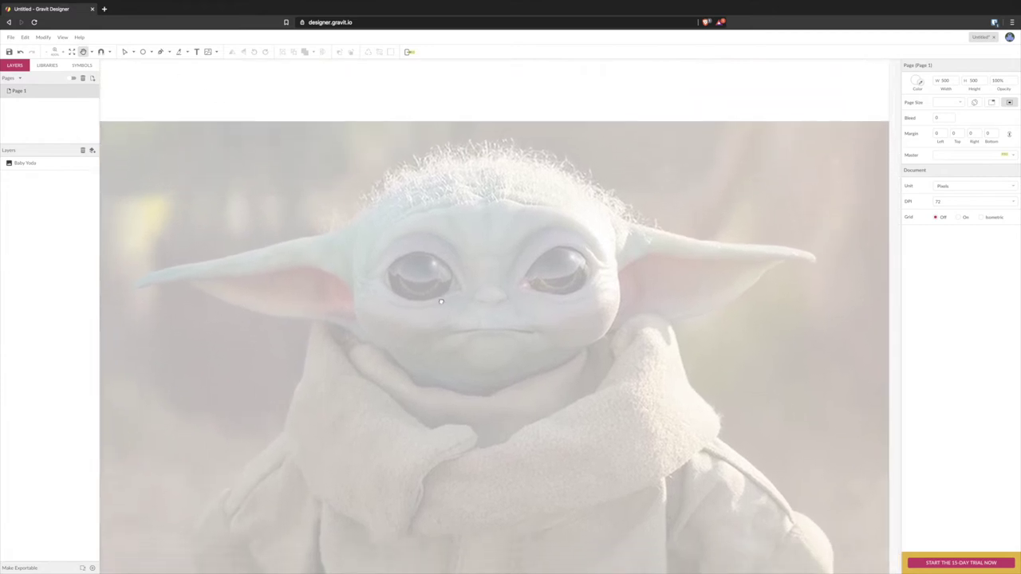
scroll(343, 207, down, 1)
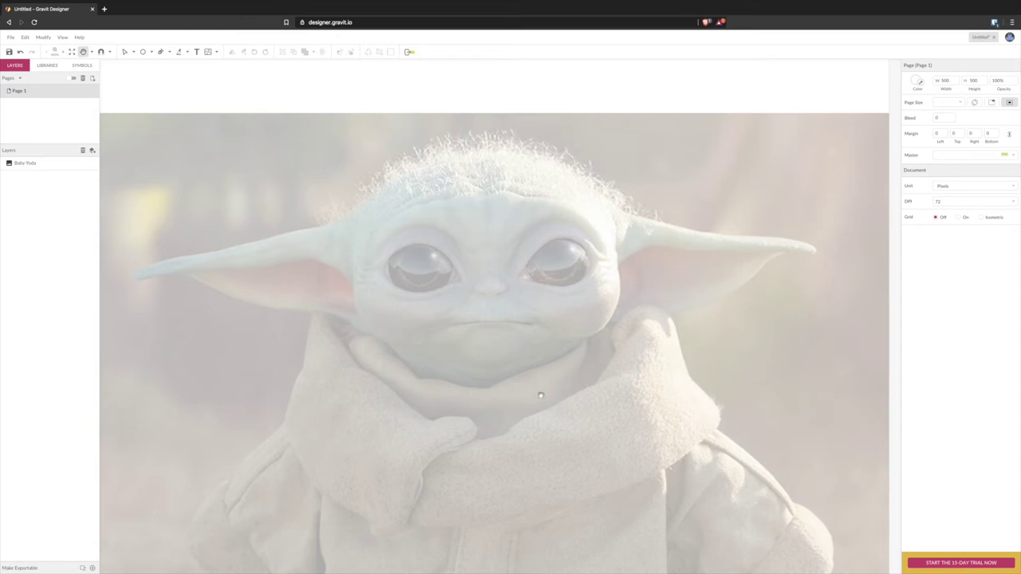
Step: Choose the Pen tool and set its fill alpha to 0% for an unfilled line
click(169, 52)
click(182, 70)
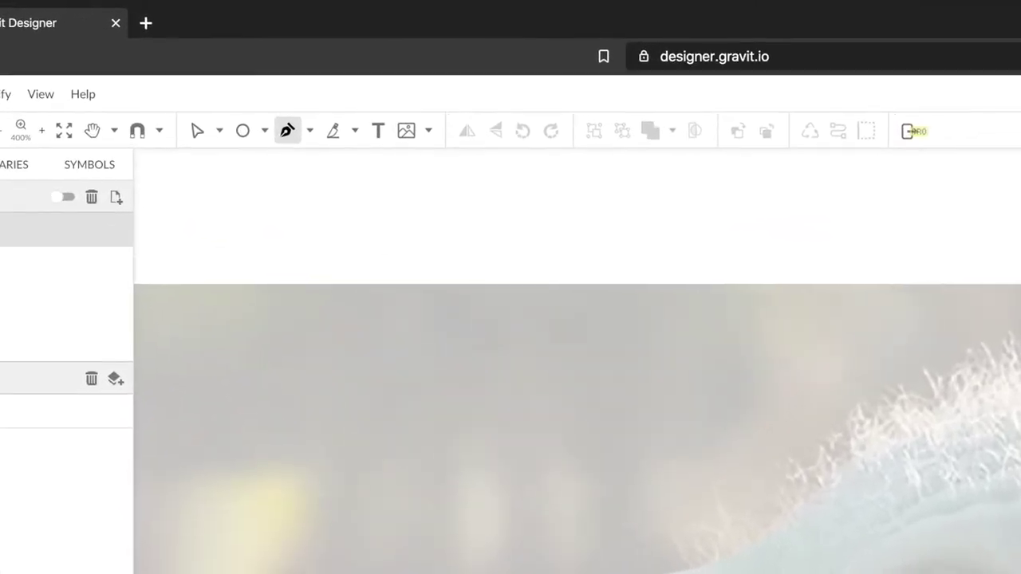
click(911, 134)
drag(988, 214, 876, 228)
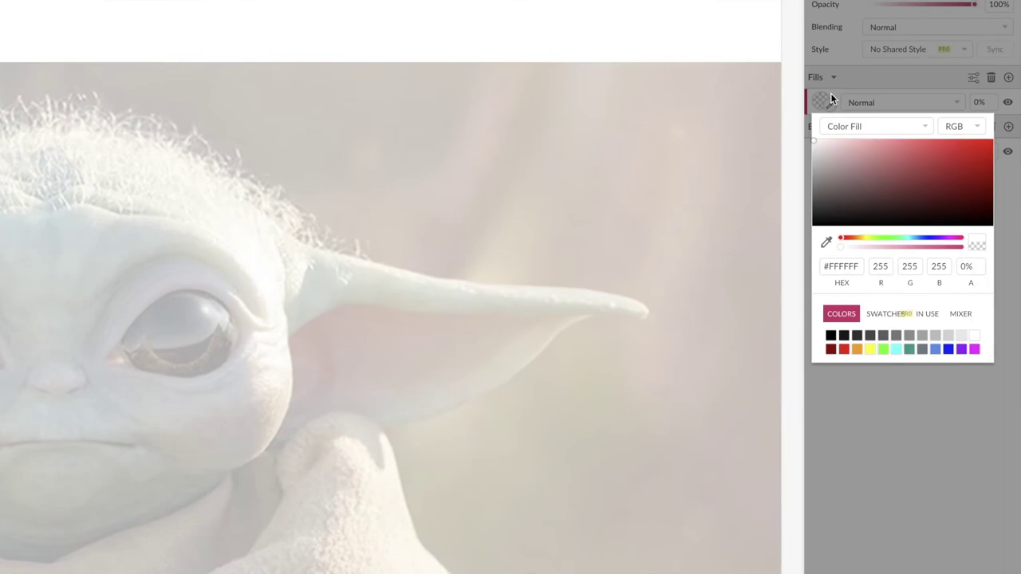
click(883, 120)
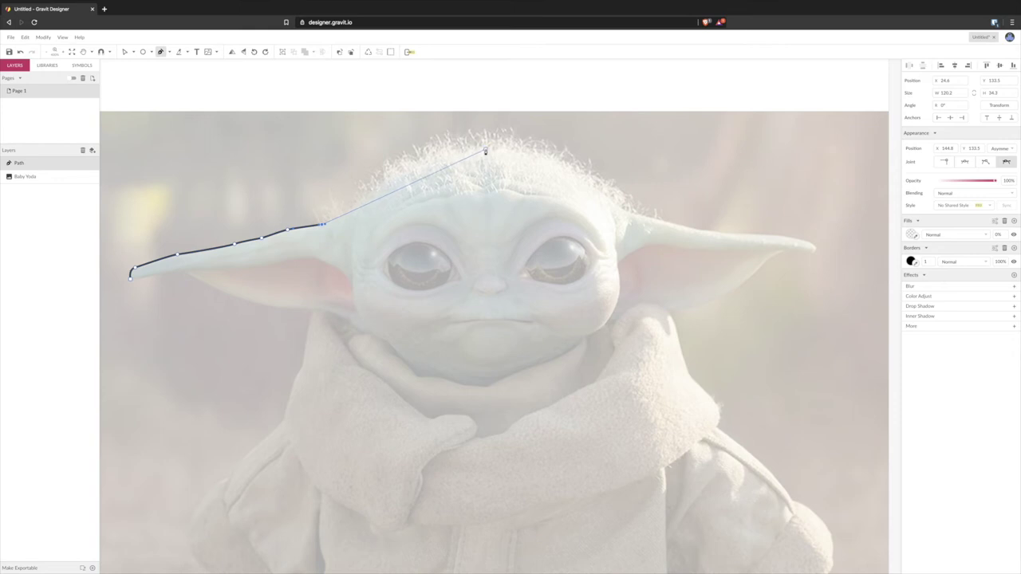
Step: Trace the outline over the top of the head and around the right ear tip
drag(485, 150, 604, 150)
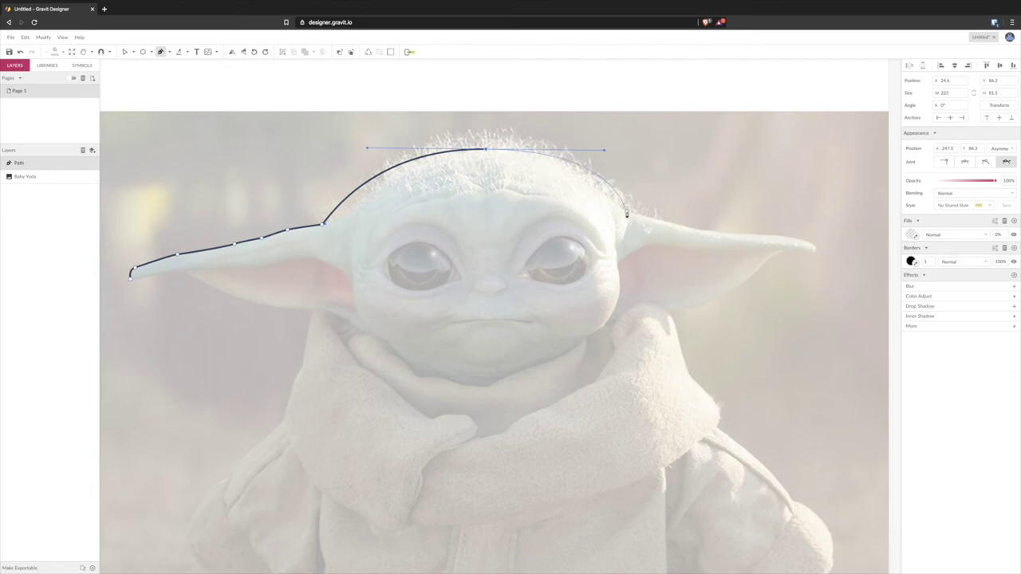
drag(630, 214, 664, 225)
click(695, 229)
click(735, 234)
click(780, 236)
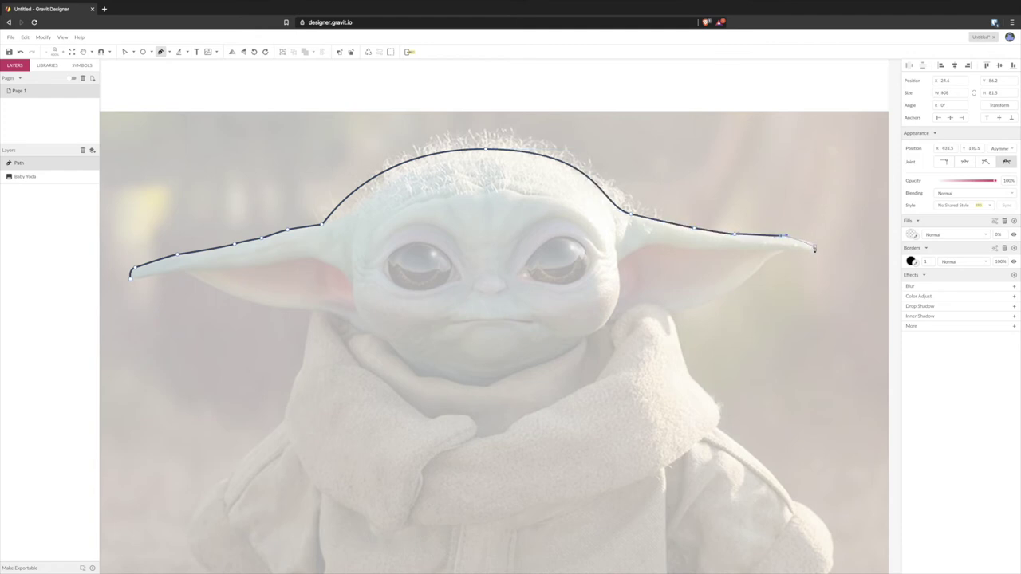
click(813, 250)
click(764, 257)
click(730, 293)
drag(674, 312, 660, 311)
Step: Continue the outline across the chin and cheek, closing it at the left ear tip
click(643, 304)
click(611, 323)
click(495, 374)
click(402, 360)
click(385, 341)
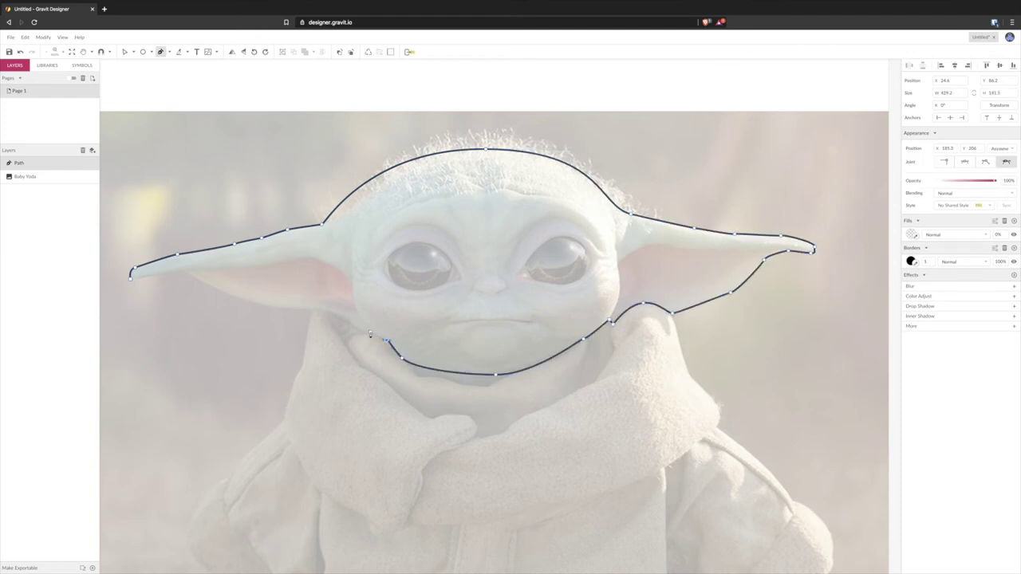
click(360, 330)
click(327, 311)
click(266, 307)
click(130, 274)
key(Escape)
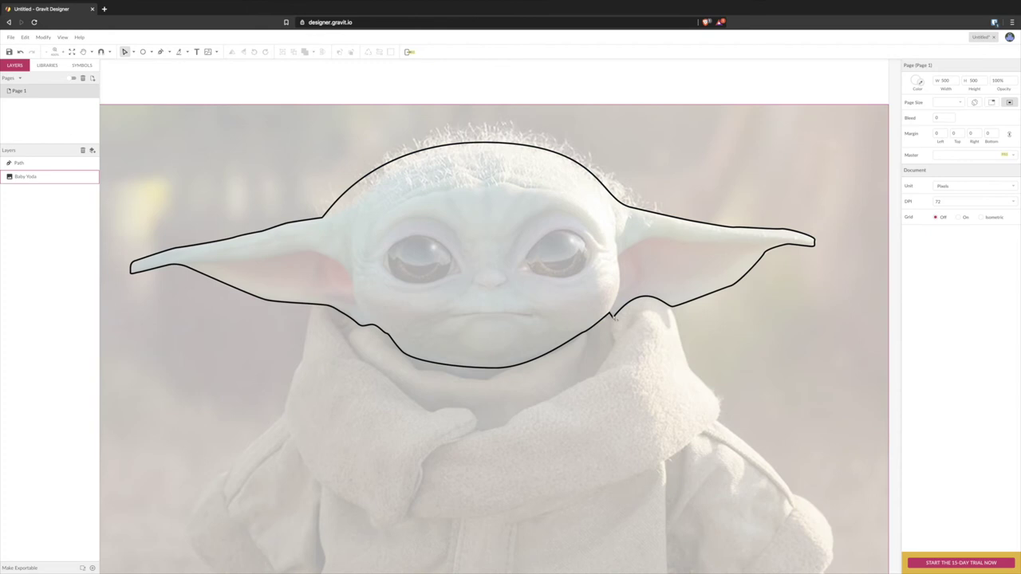
click(388, 166)
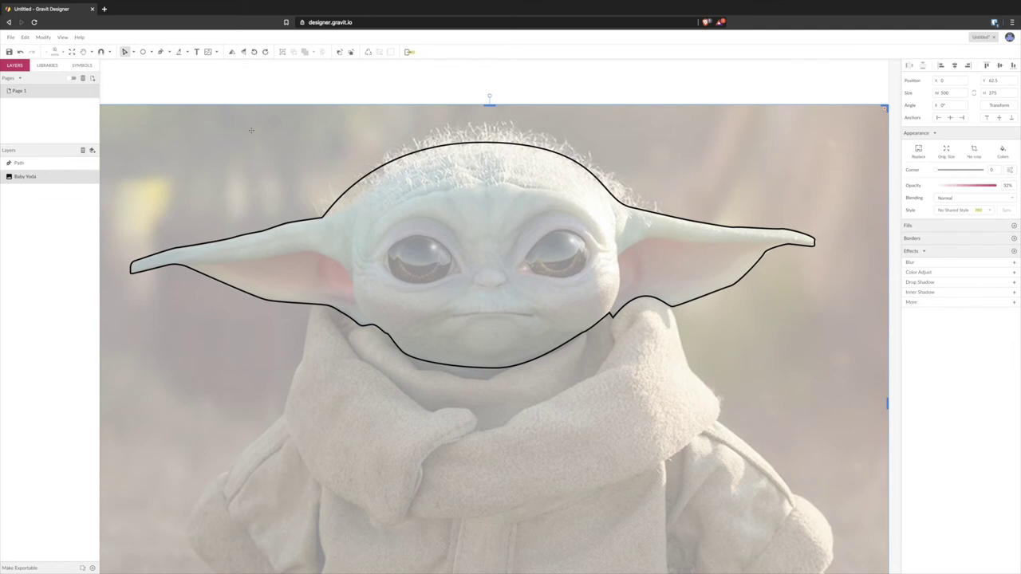
Step: Edit the head outline's nodes, dragging Bézier handles to smooth the left ear–crown curve
click(132, 52)
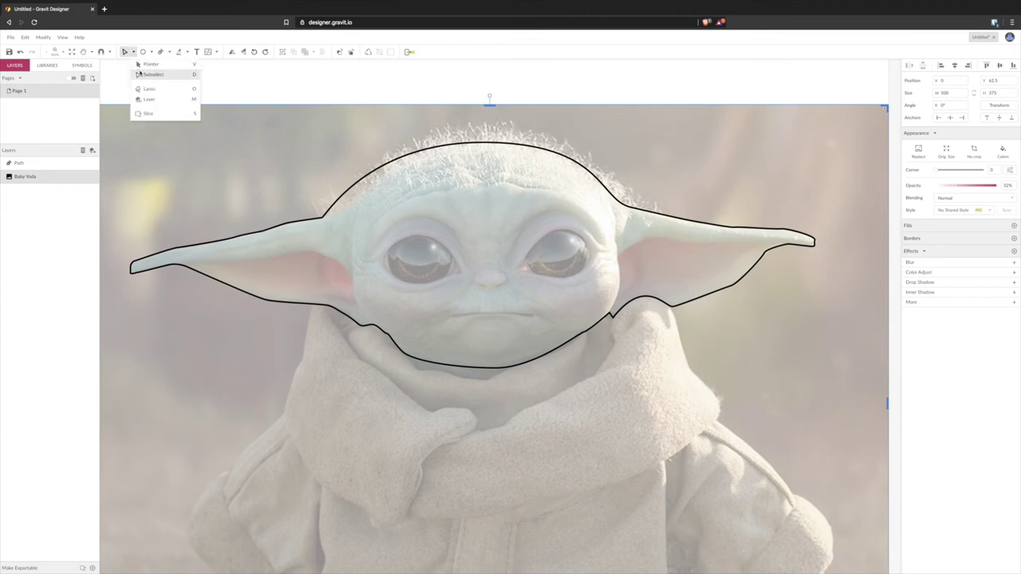
click(150, 80)
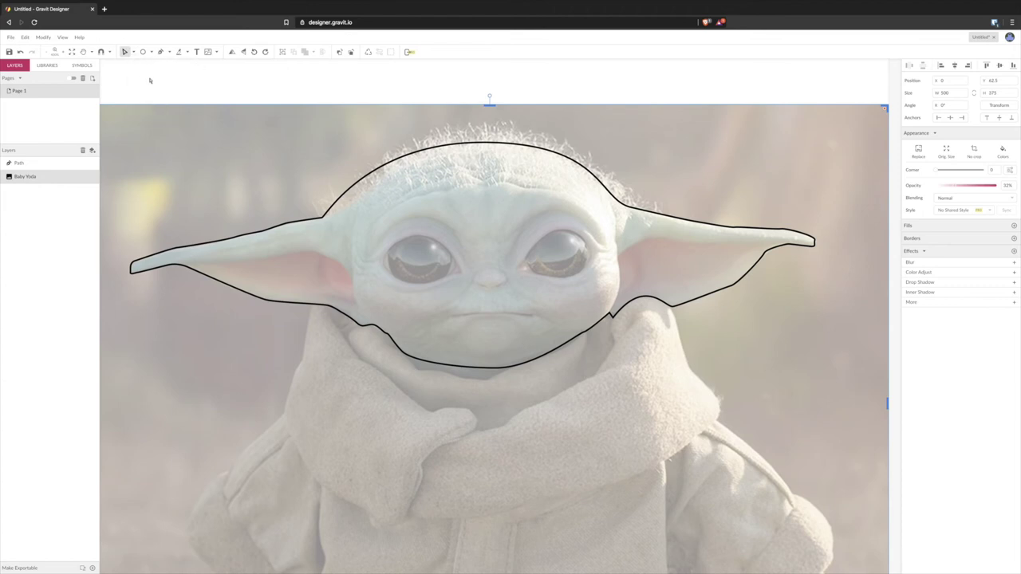
click(335, 204)
click(335, 203)
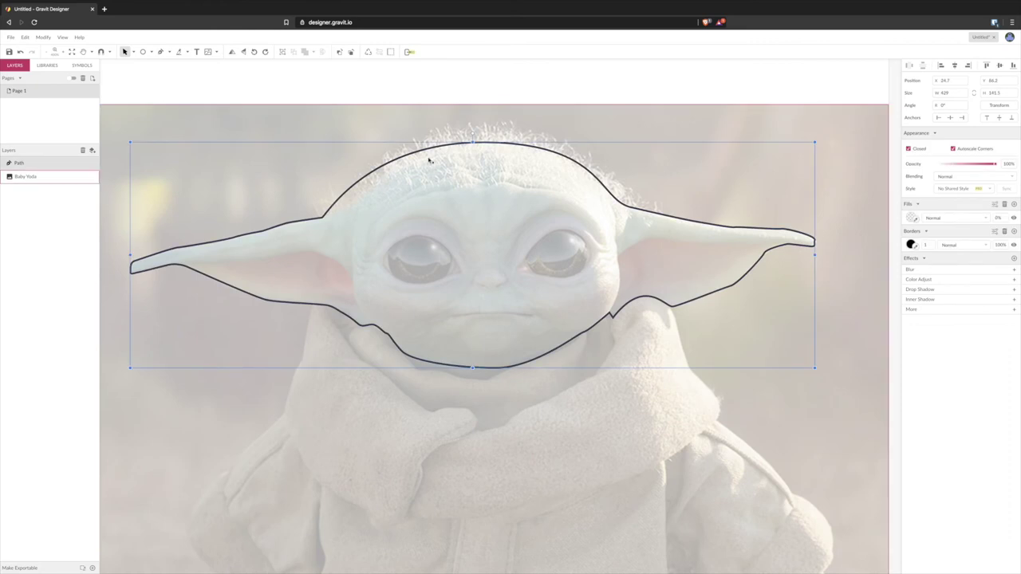
double_click(337, 202)
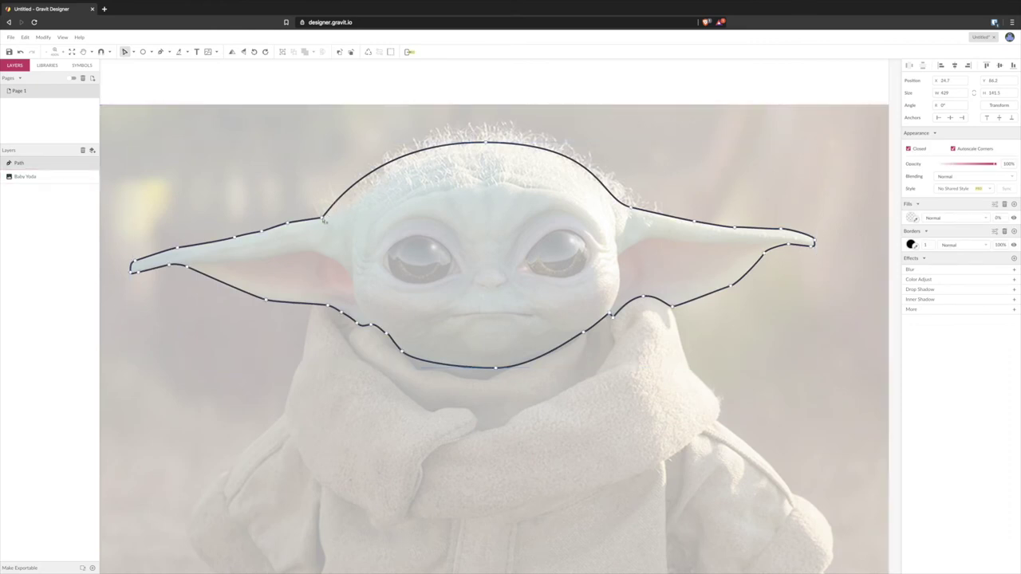
click(324, 216)
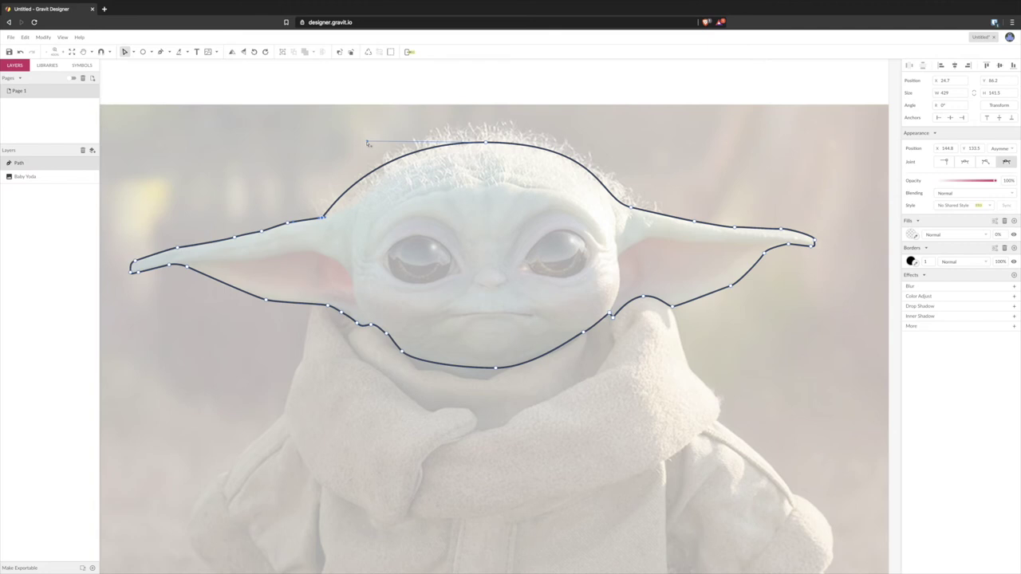
drag(369, 142, 368, 148)
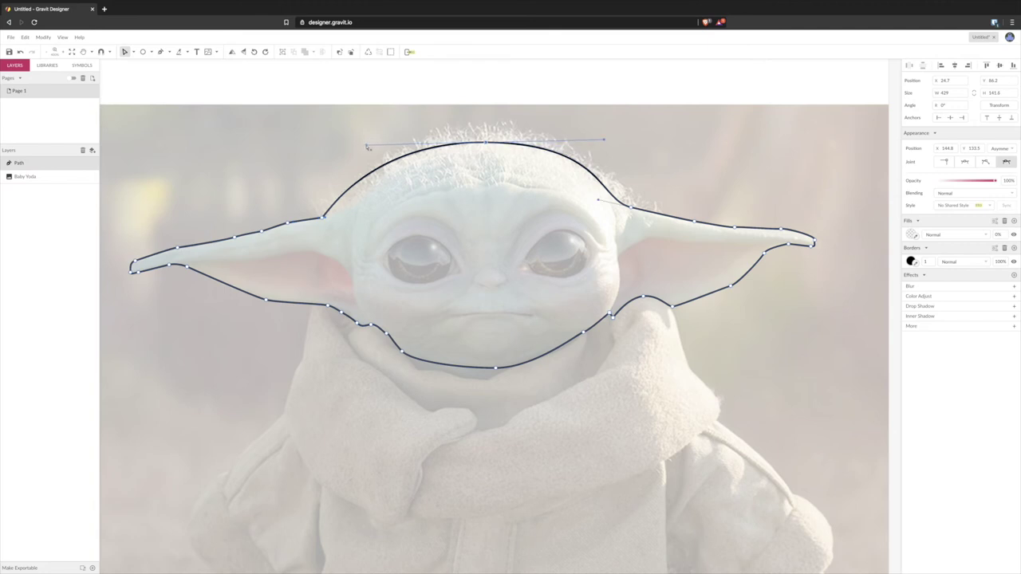
click(325, 220)
drag(327, 220, 369, 209)
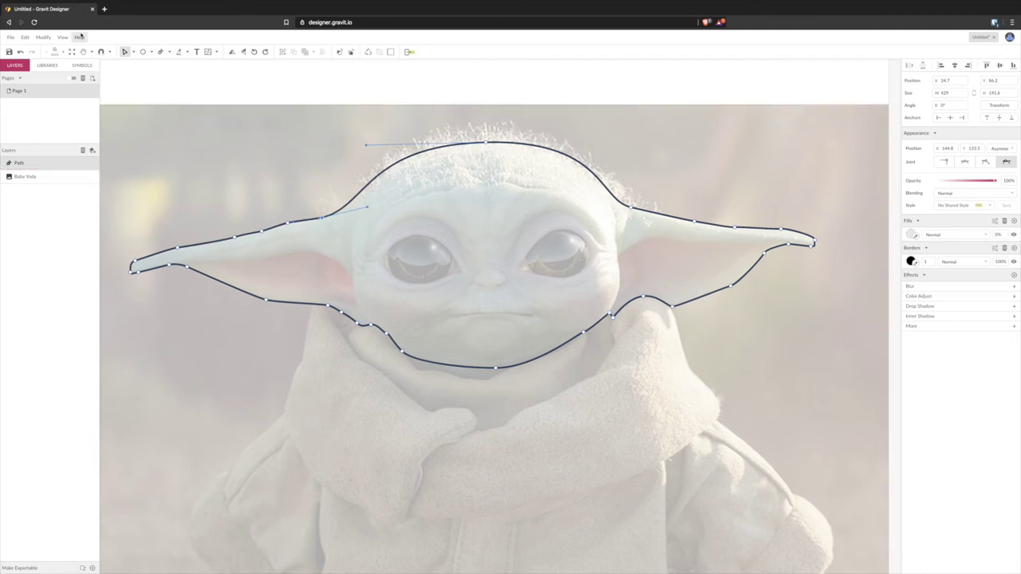
click(133, 52)
Step: Rename the outline's Path layer to 'Head'
click(149, 65)
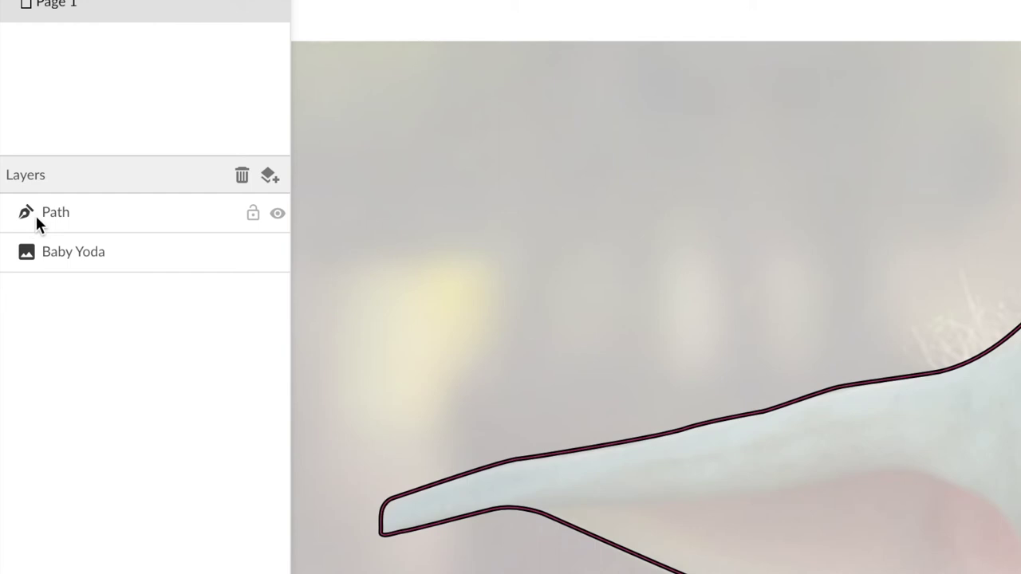
click(56, 215)
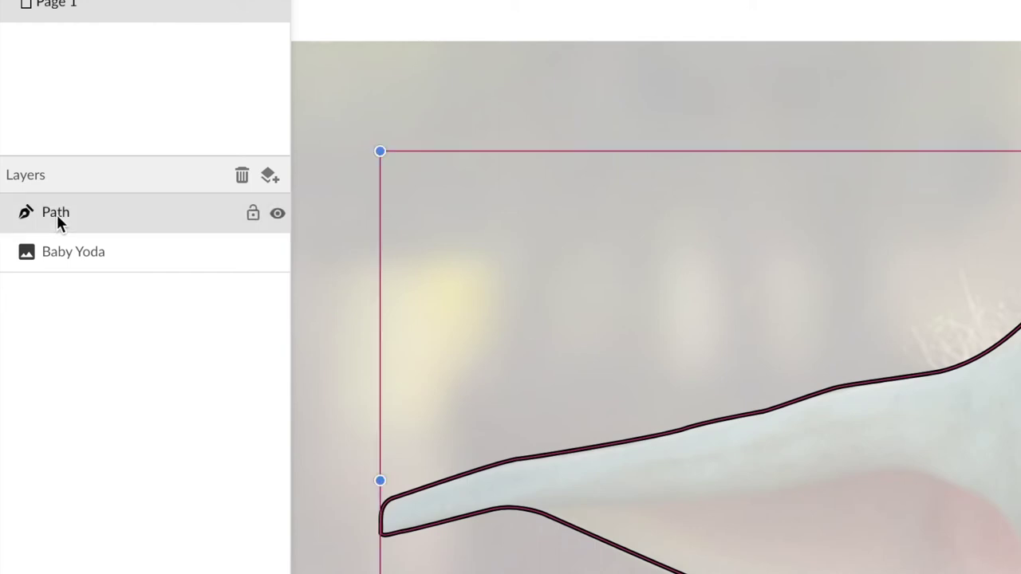
double_click(57, 214)
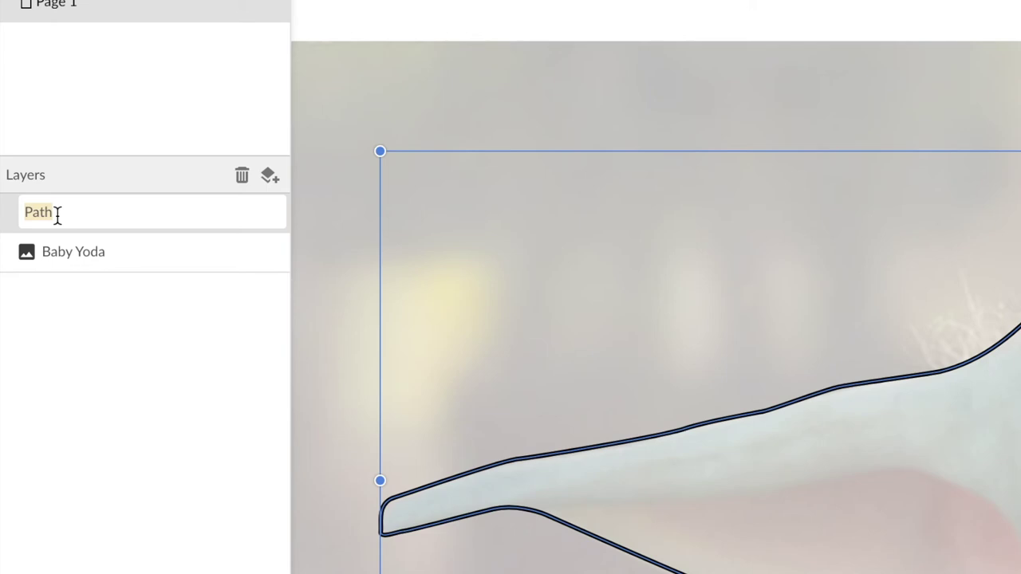
key(BackSpace)
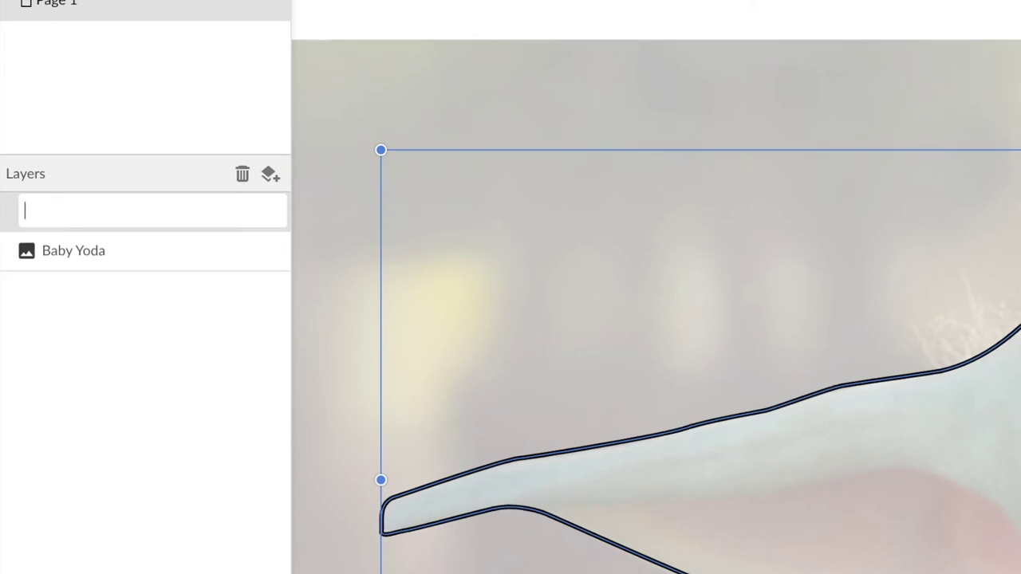
text(Head)
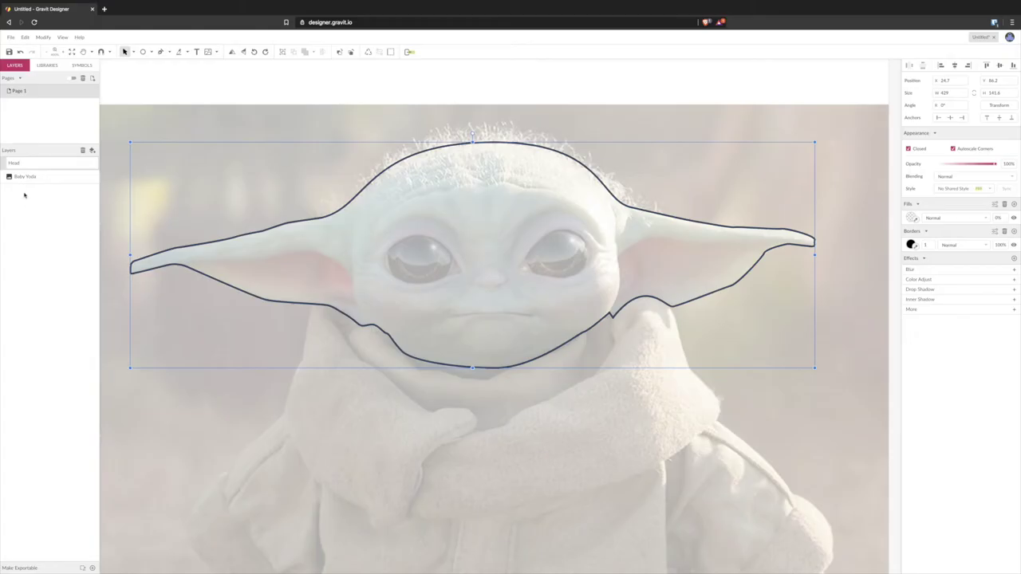
key(Return)
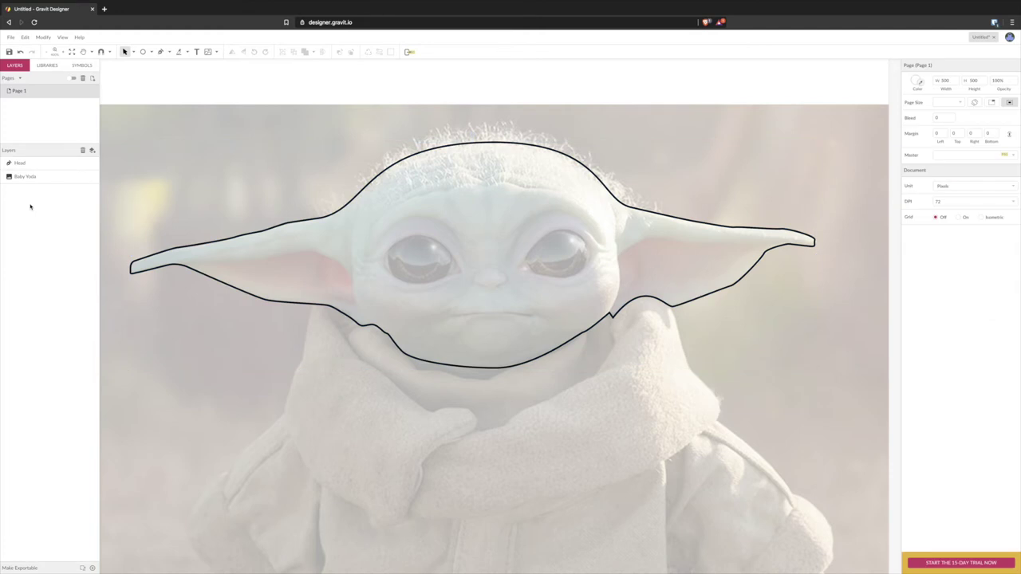
Step: Lock the Head layer, then toggle its visibility off and back on
click(614, 320)
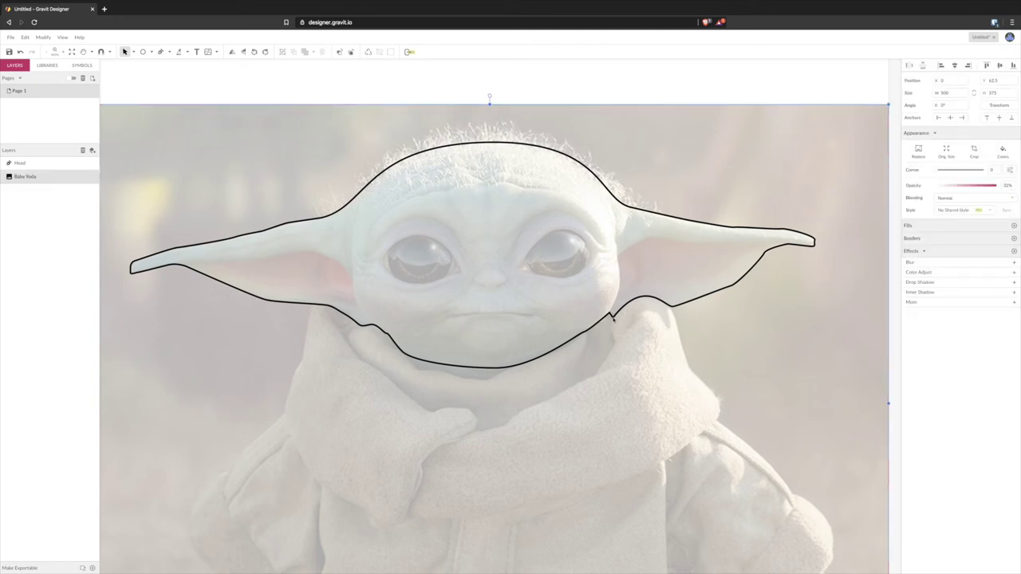
click(30, 164)
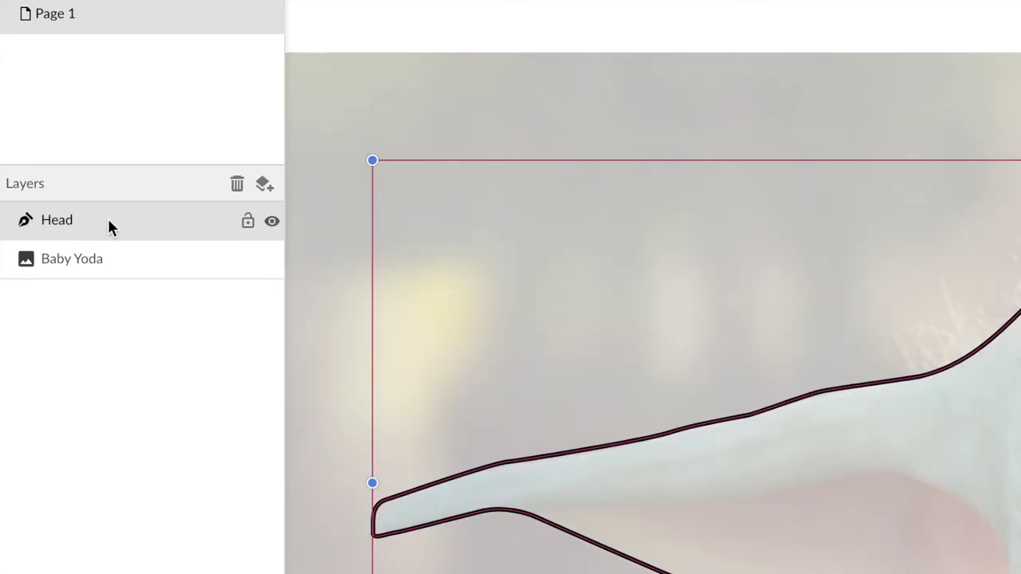
click(248, 224)
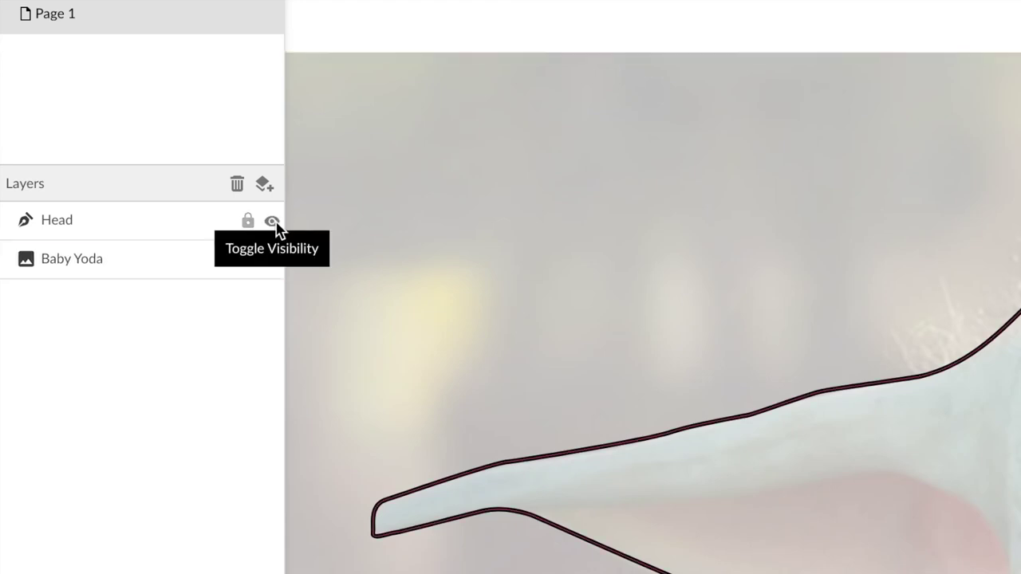
click(274, 222)
click(275, 223)
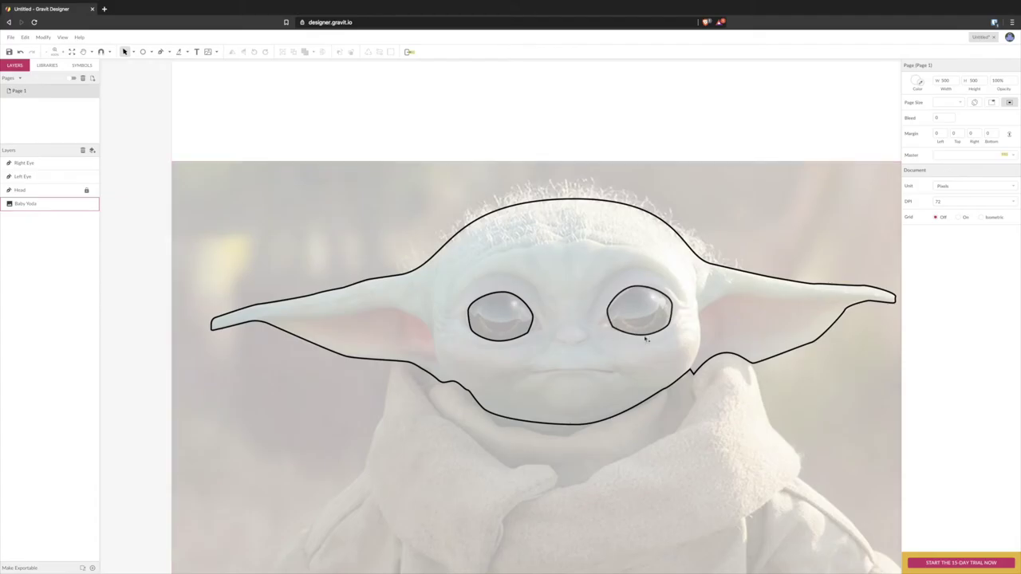
Step: Zoom the view in on Baby Yoda's eyes
scroll(544, 324, up, 5)
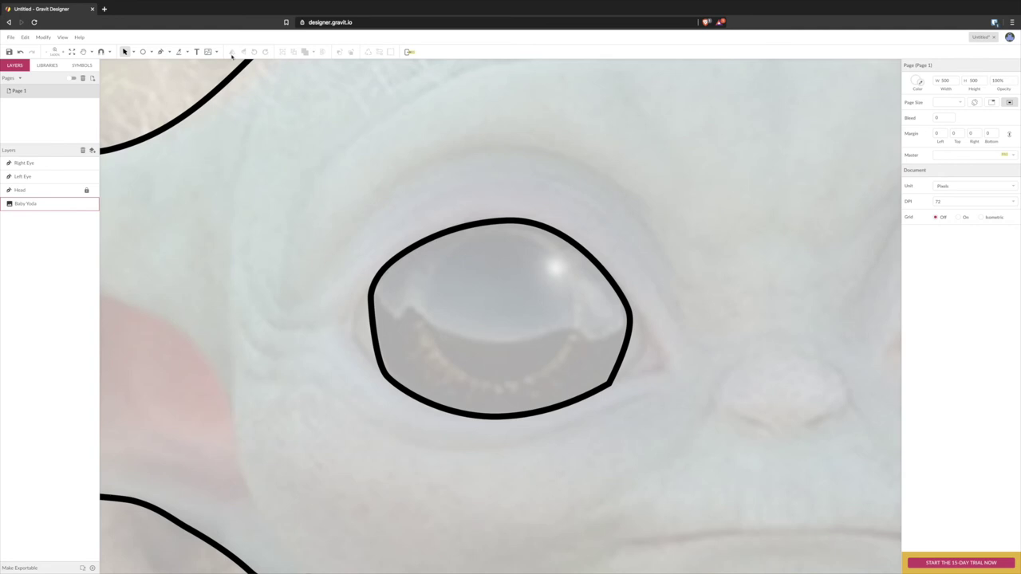
Step: Select the Left Eye shape and set its fill colour to black
click(489, 224)
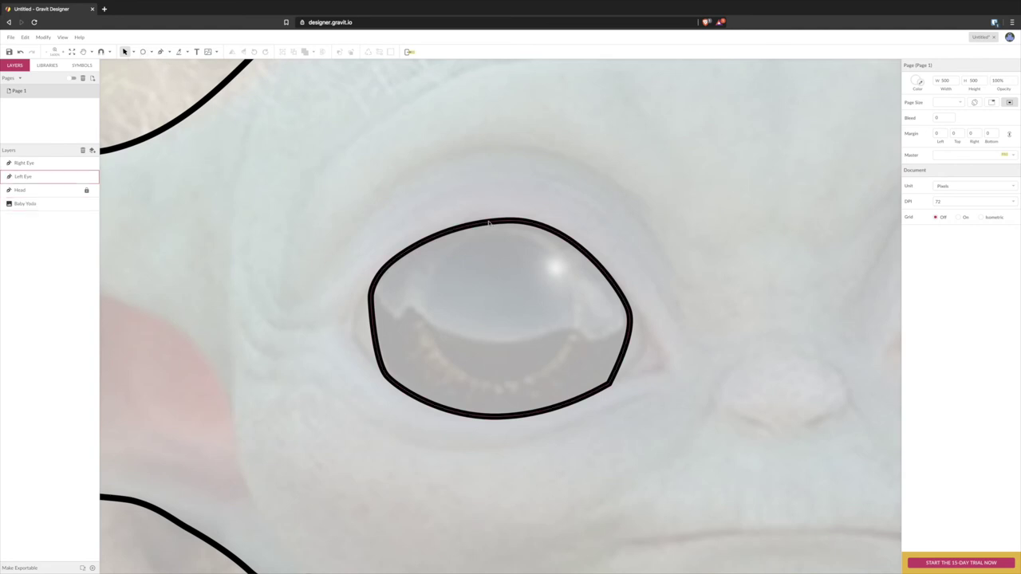
click(490, 224)
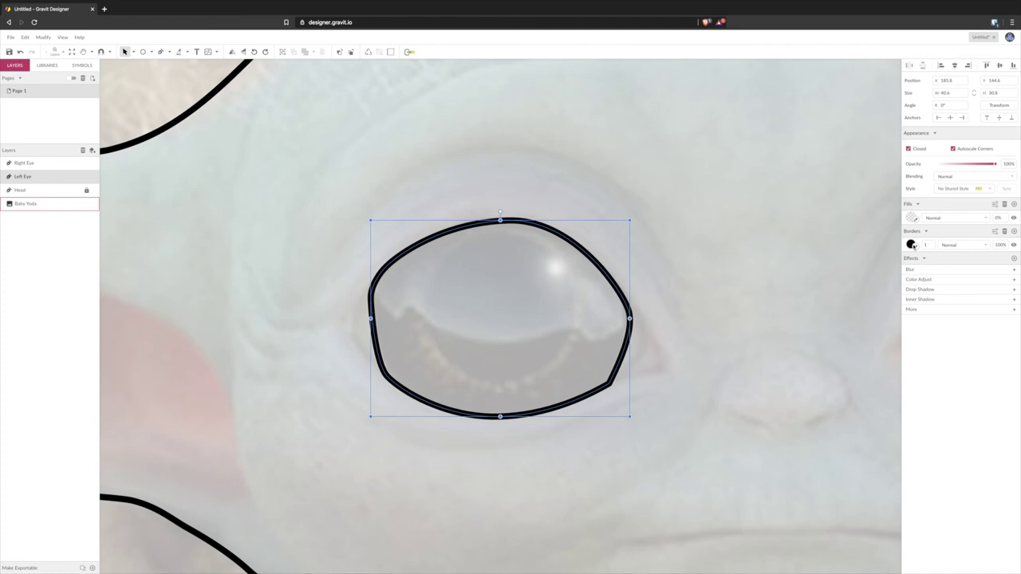
click(913, 217)
drag(969, 274, 998, 285)
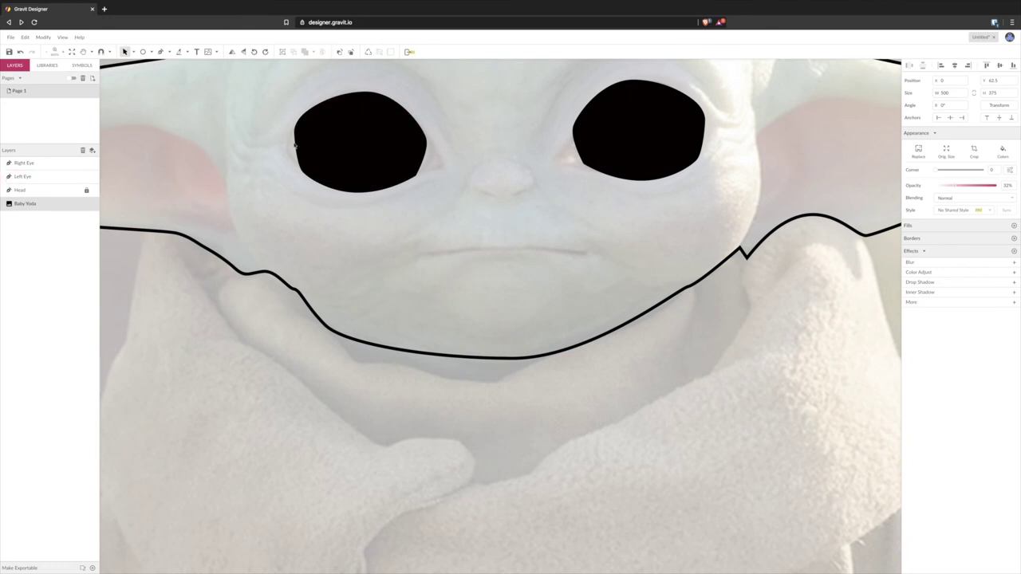
Step: Draw two short three-point Pen paths tracing the left eye's outer corner edges
key(p)
click(295, 138)
click(286, 154)
click(296, 172)
key(Escape)
key(ctrl+2)
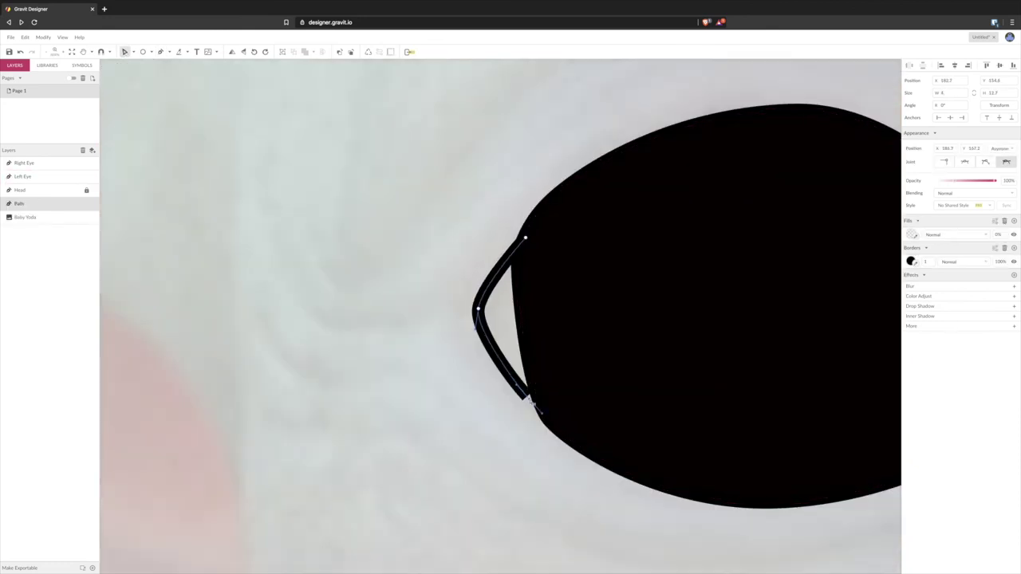
key(ctrl+1)
click(630, 306)
click(651, 336)
click(620, 346)
click(130, 53)
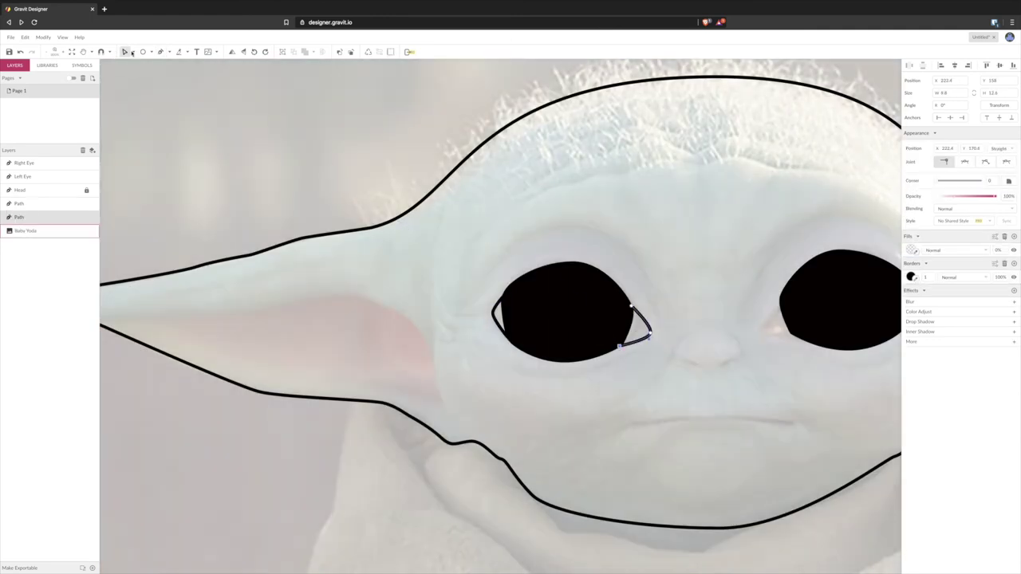
Step: Hide the reference photo and zoom in to check the left eye shape
click(25, 231)
key(ctrl+2)
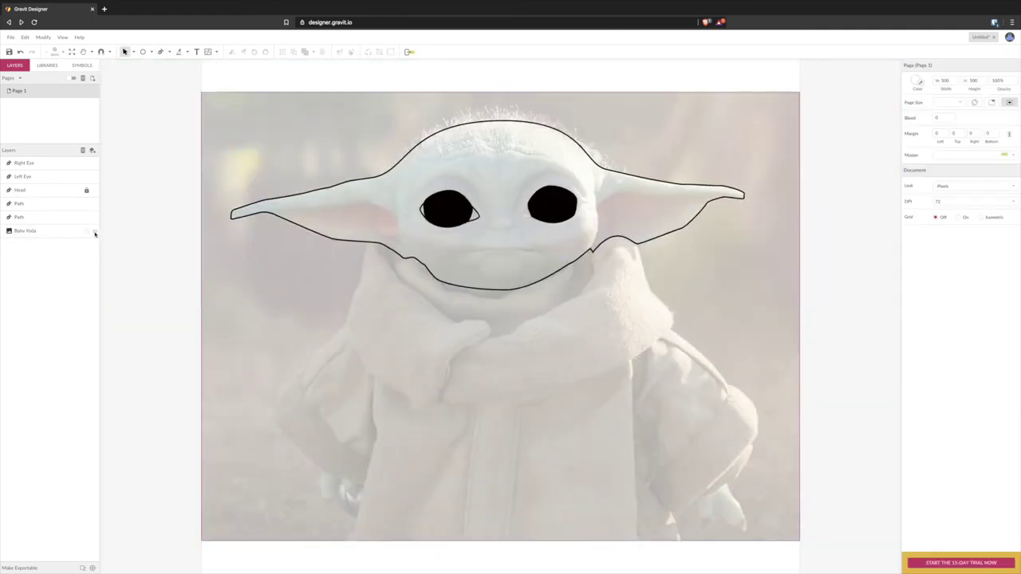
click(94, 231)
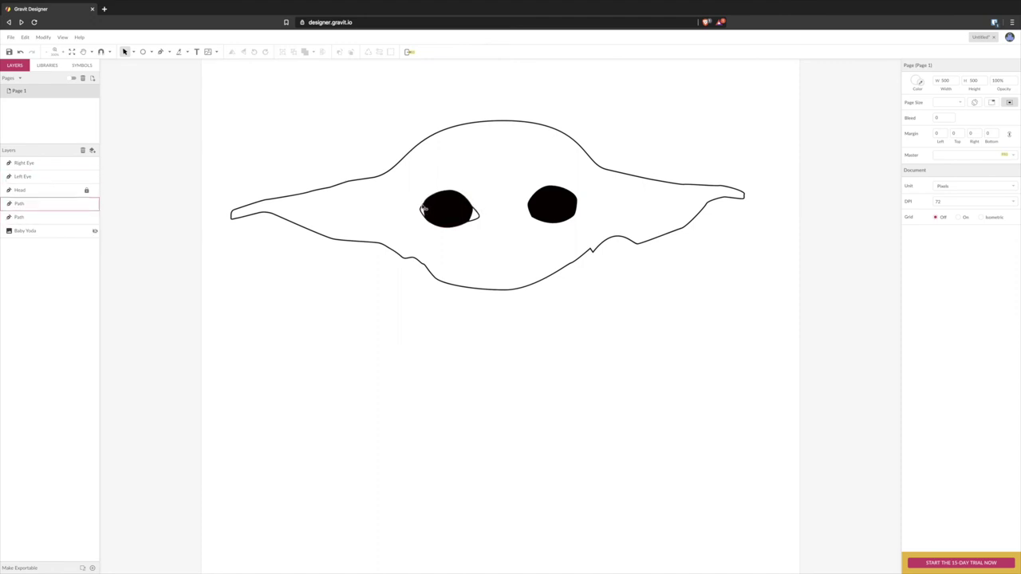
click(423, 209)
key(ctrl+plus)
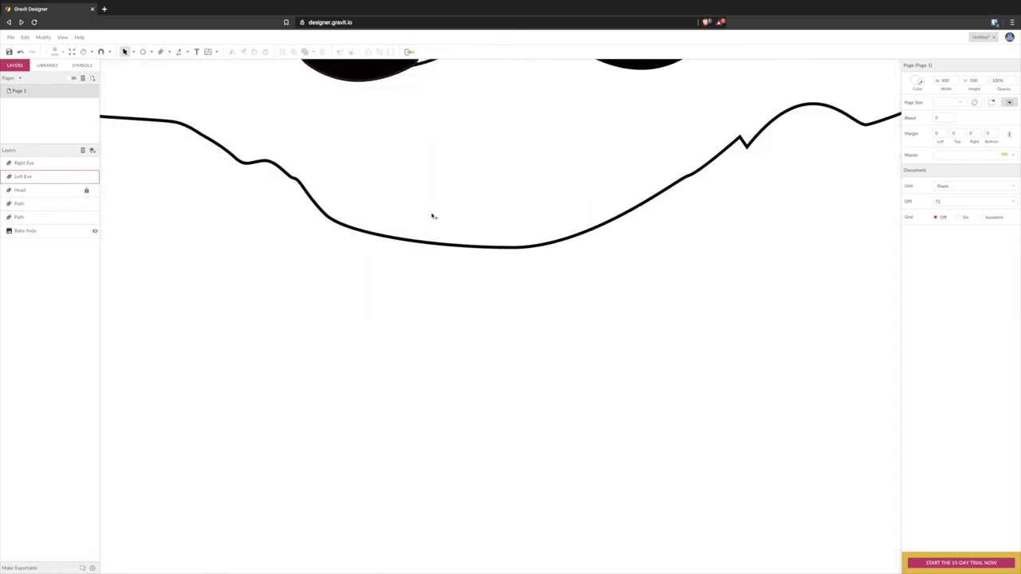
scroll(429, 221, up, 5)
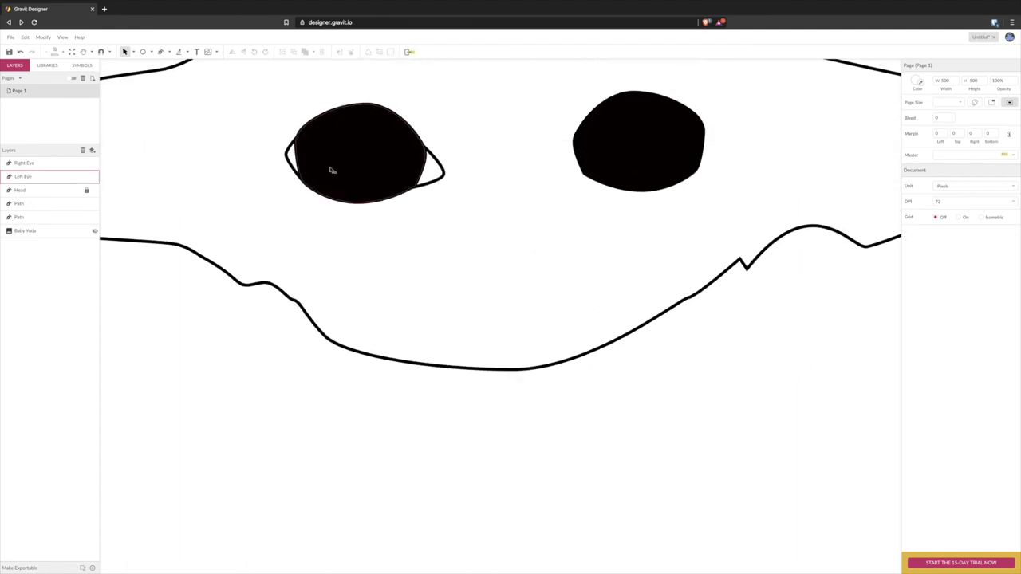
key(Escape)
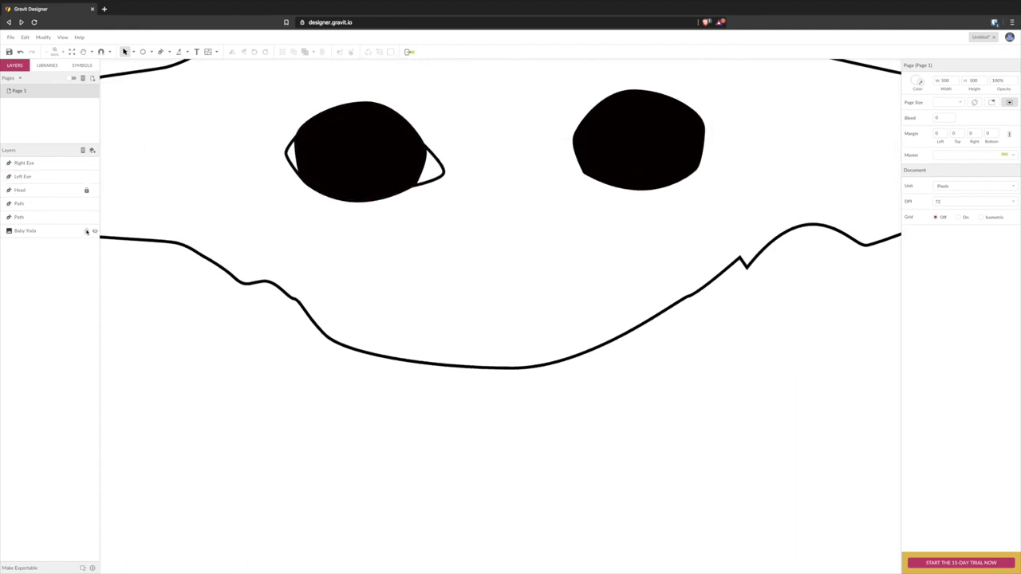
Step: Show the reference photo again and trace the corner line at the right eye's inner edge
click(94, 232)
click(312, 312)
scroll(354, 219, up, 3)
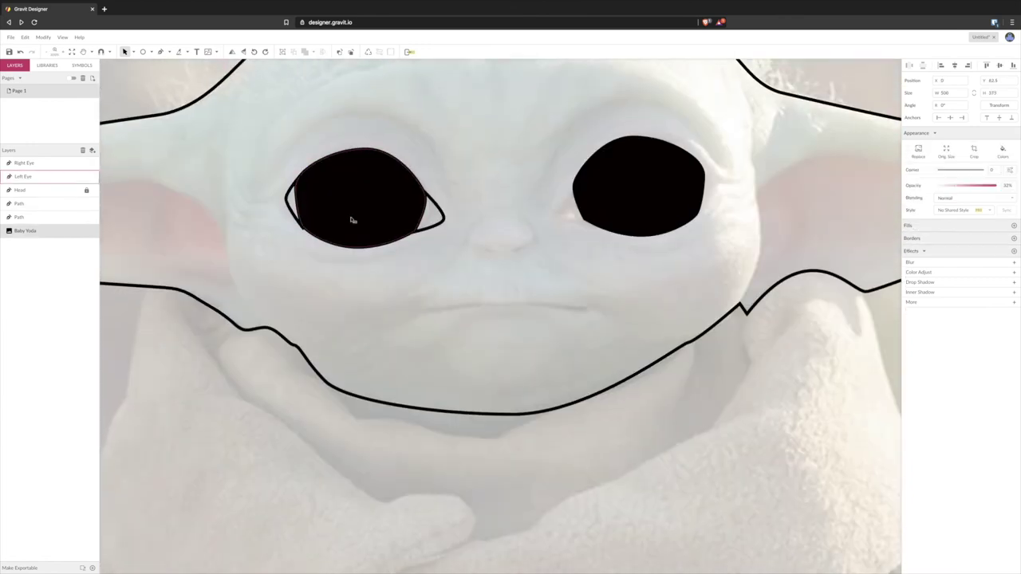
click(297, 203)
scroll(322, 279, up, 5)
click(486, 287)
scroll(615, 187, down, 8)
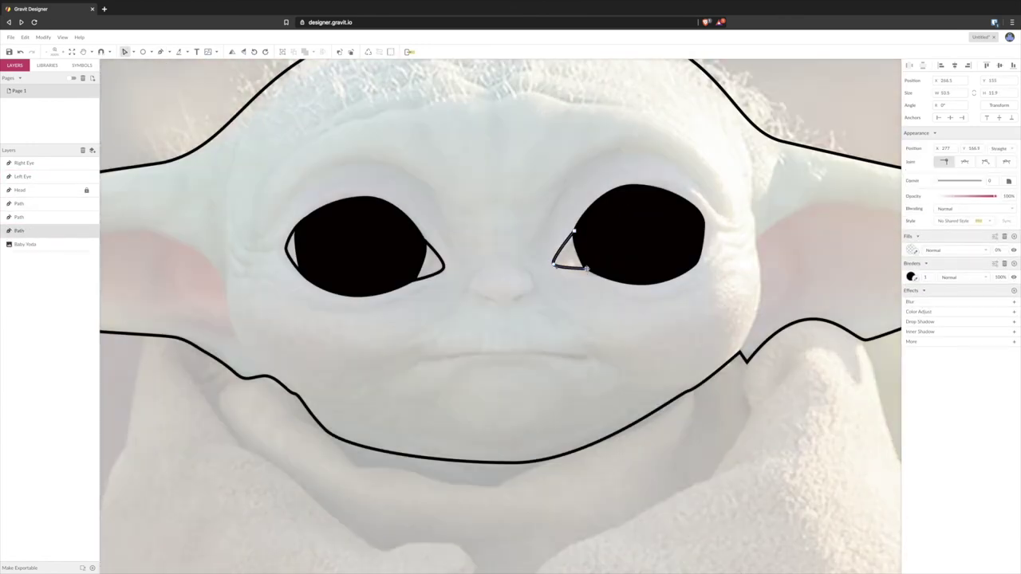
key(Escape)
scroll(684, 267, down, 2)
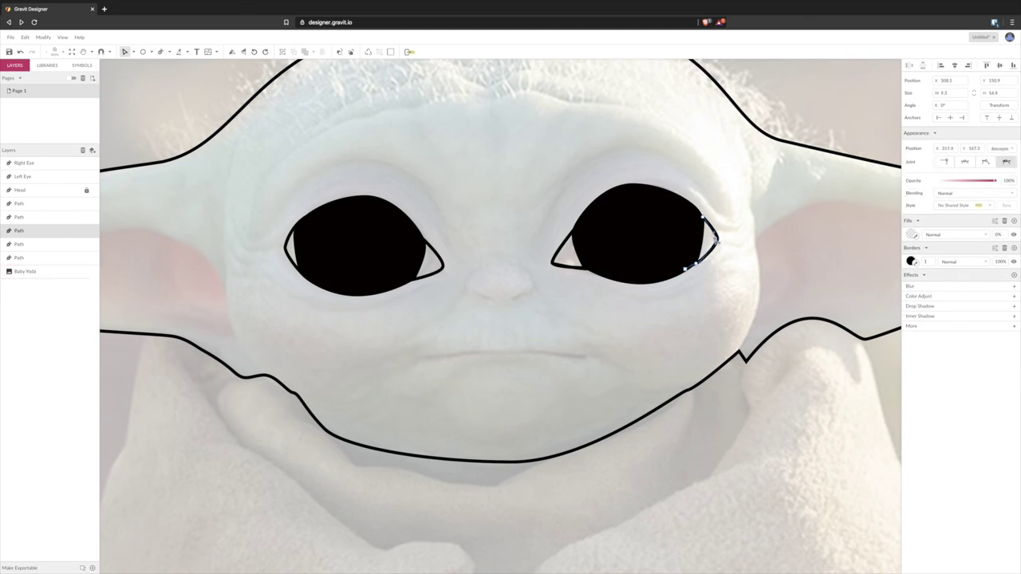
scroll(686, 239, up, 6)
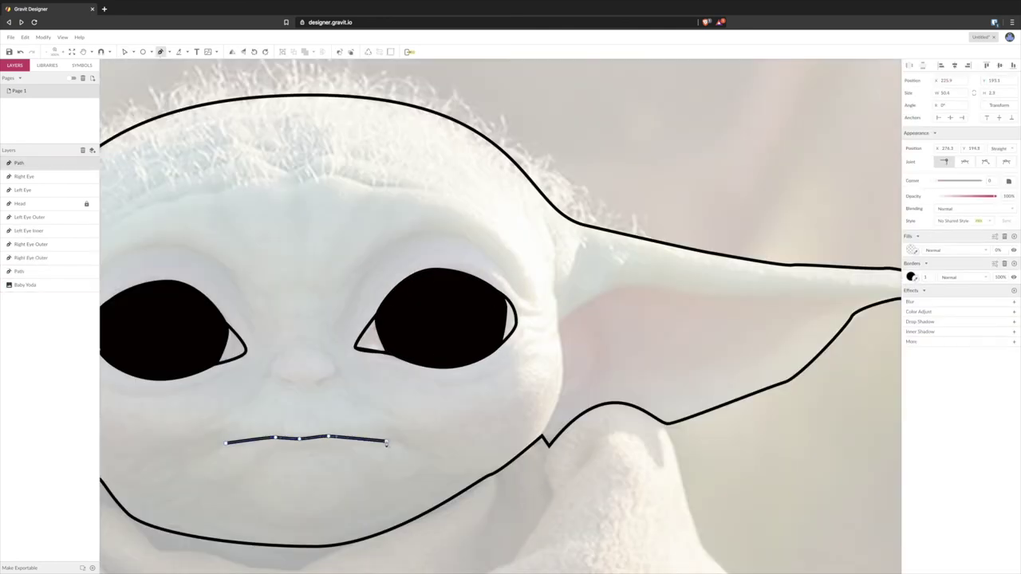
Step: Trace the nose outline below the eyes with a four-point Pen path
click(280, 351)
click(272, 368)
click(299, 381)
click(331, 375)
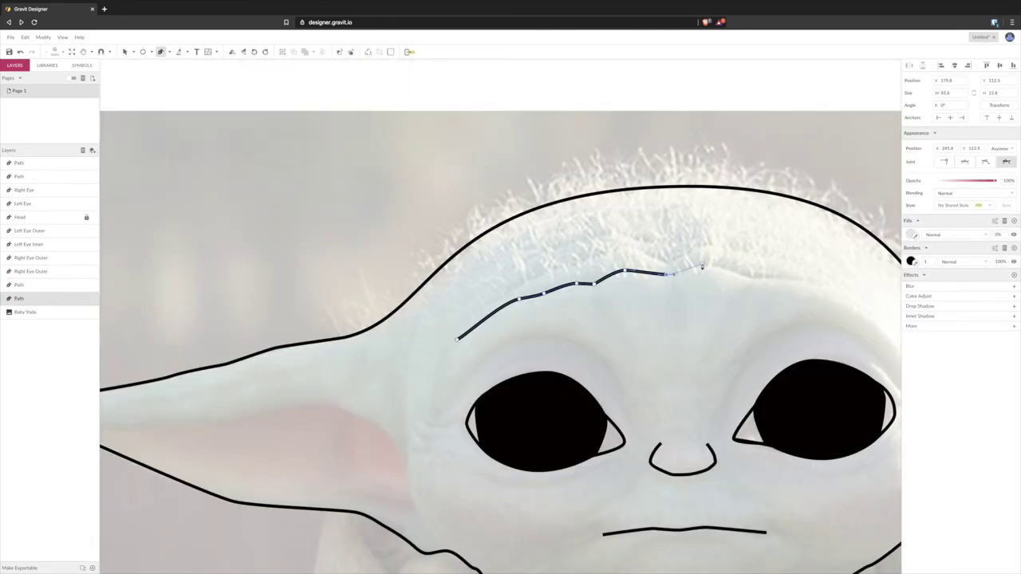
Step: Add the forehead brow line and the scarf outline around the hand
click(878, 318)
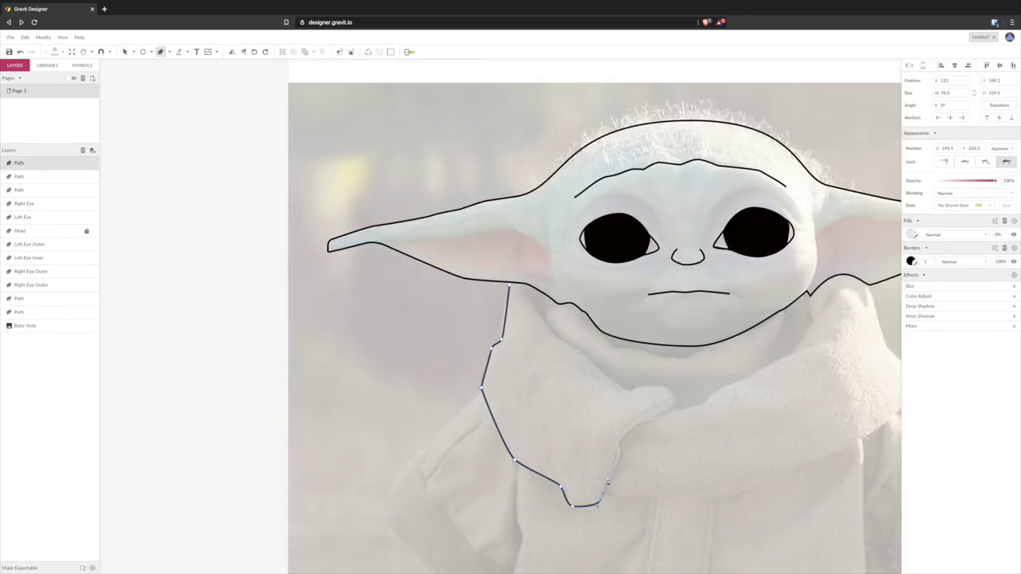
click(637, 425)
click(675, 407)
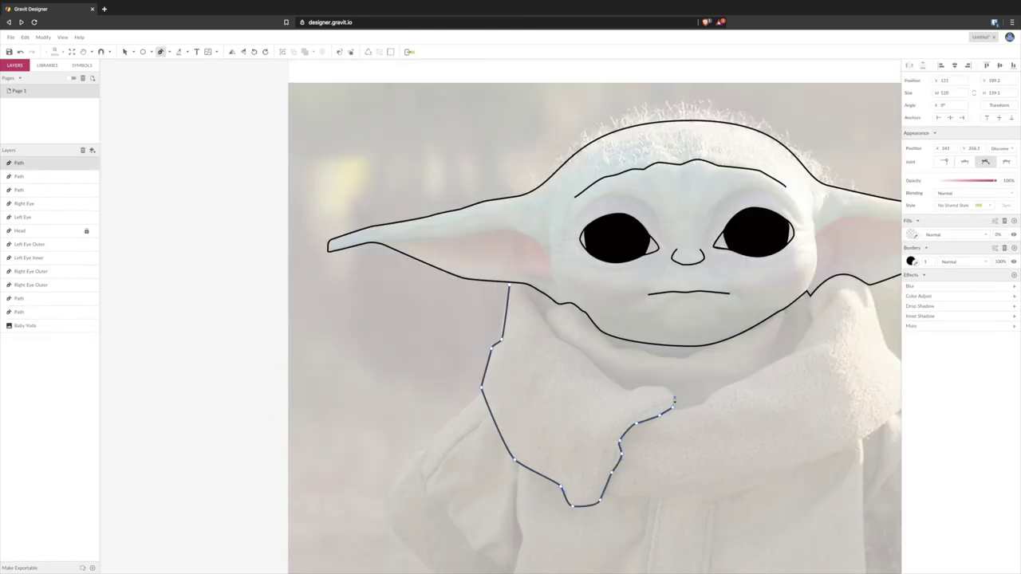
click(540, 338)
click(570, 309)
click(520, 287)
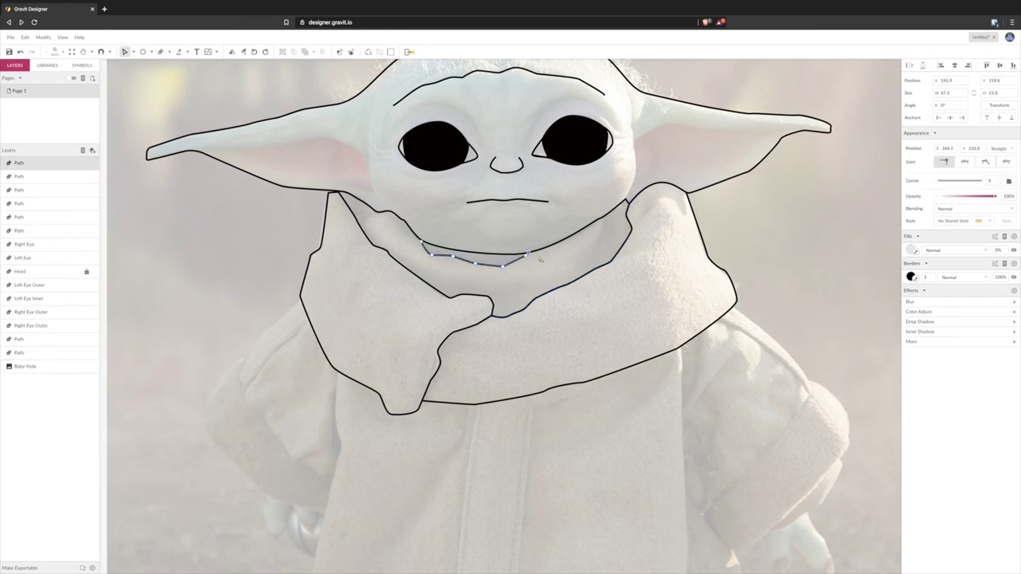
Step: Hide the Baby Yoda reference photo layer to view the line drawing alone
scroll(537, 259, up, 10)
scroll(539, 259, down, 10)
scroll(499, 311, down, 3)
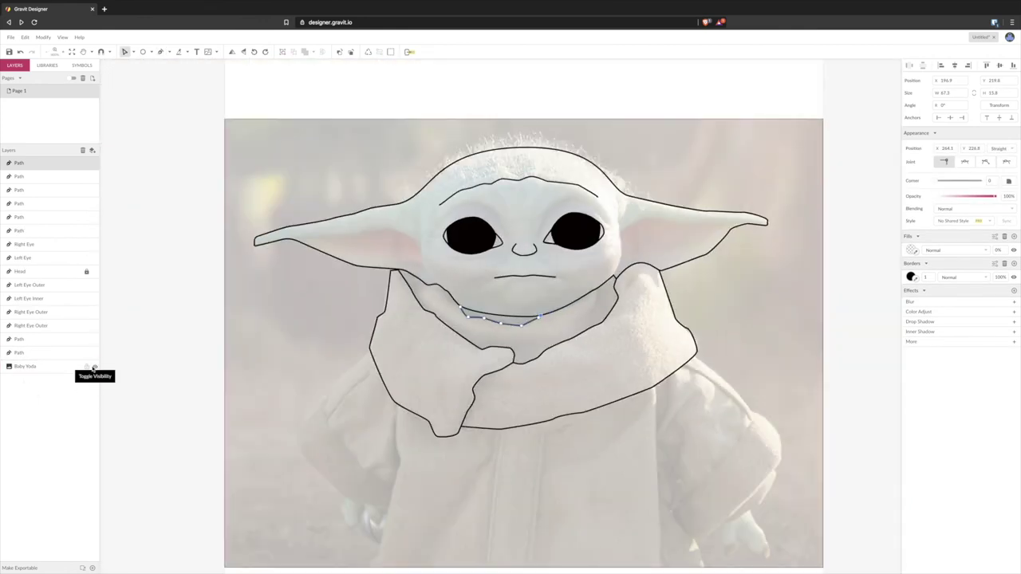
click(94, 367)
Step: Deselect the chin line so nothing is selected
click(172, 140)
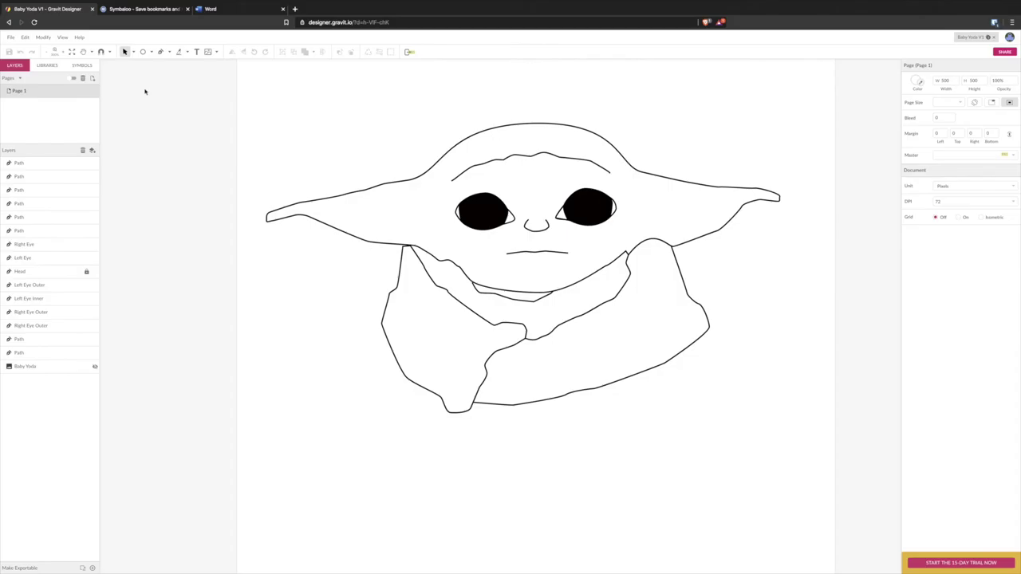
Step: Use File > Save to Cloud as... to store a copy named 'Baby Yoda V2'
click(10, 37)
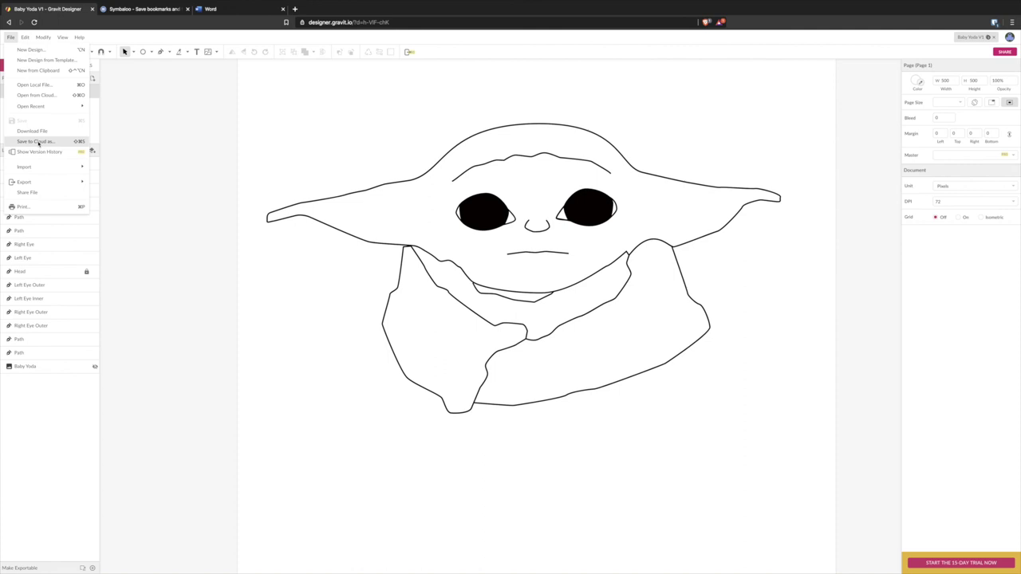
click(77, 141)
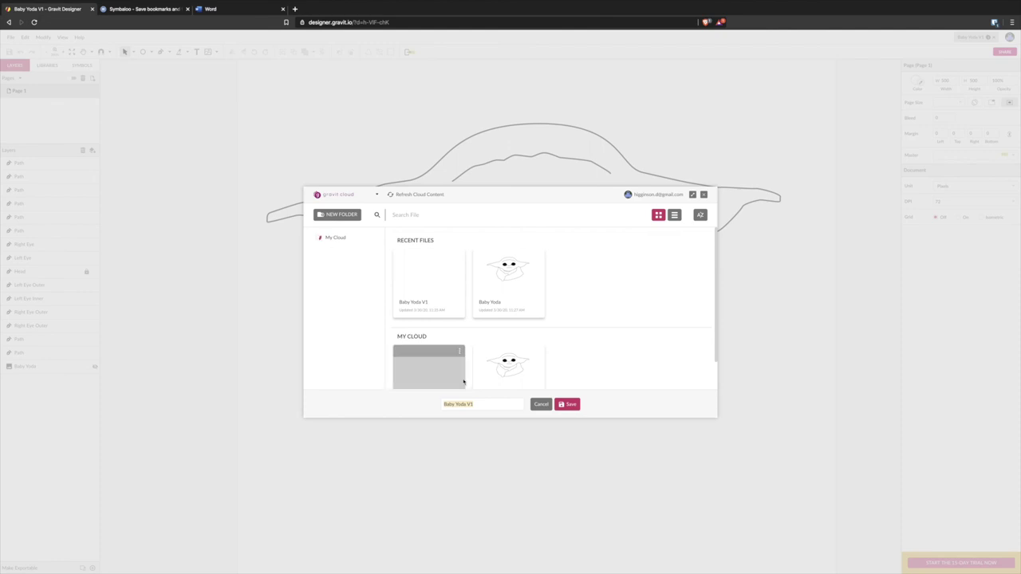
click(478, 403)
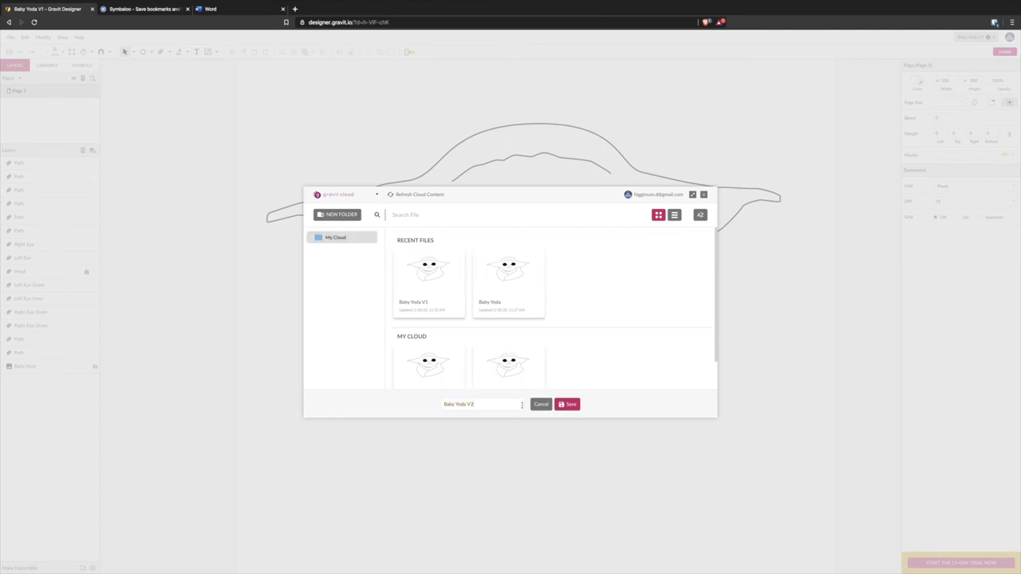
click(579, 406)
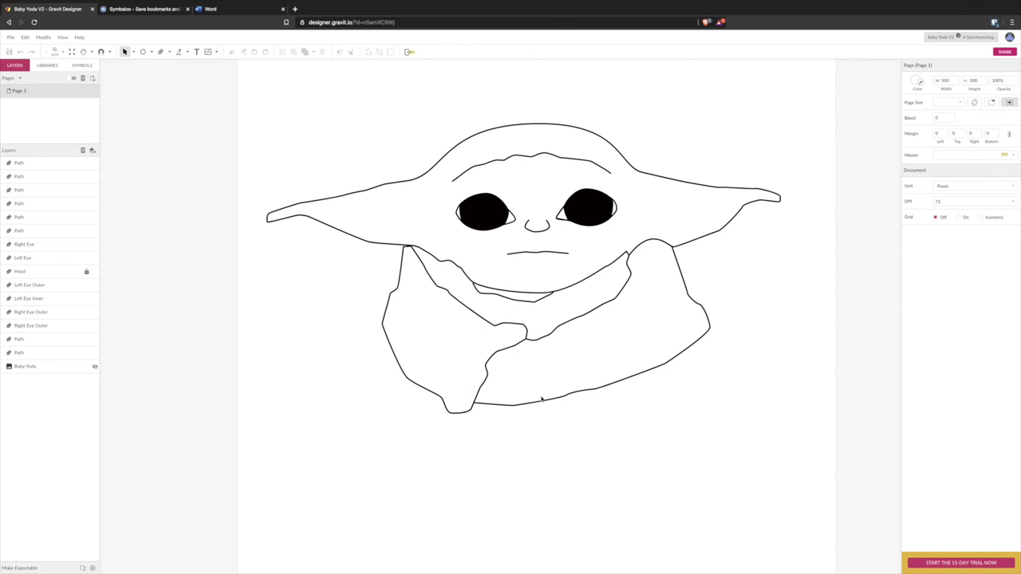
click(10, 37)
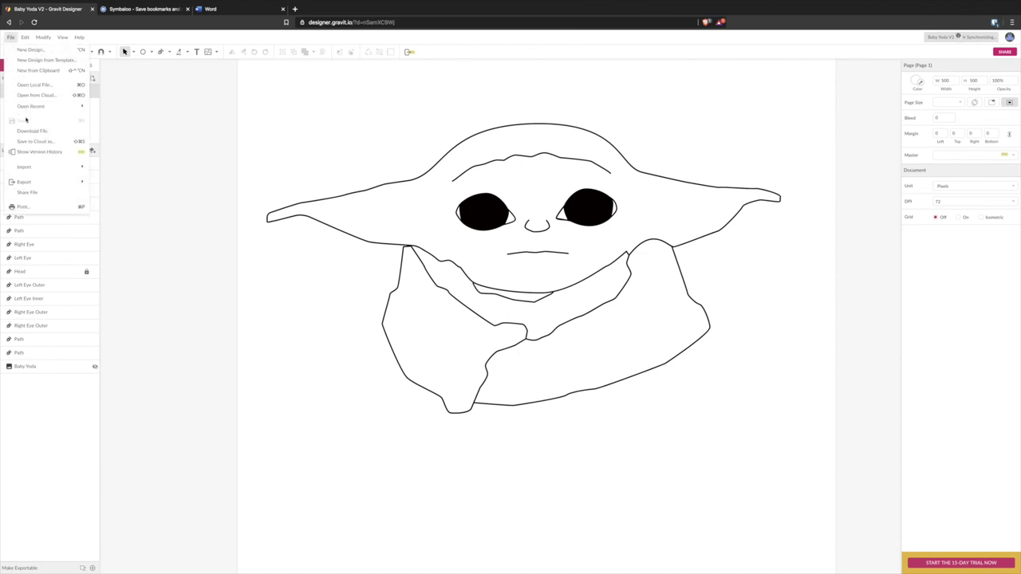
mouse_move(28, 183)
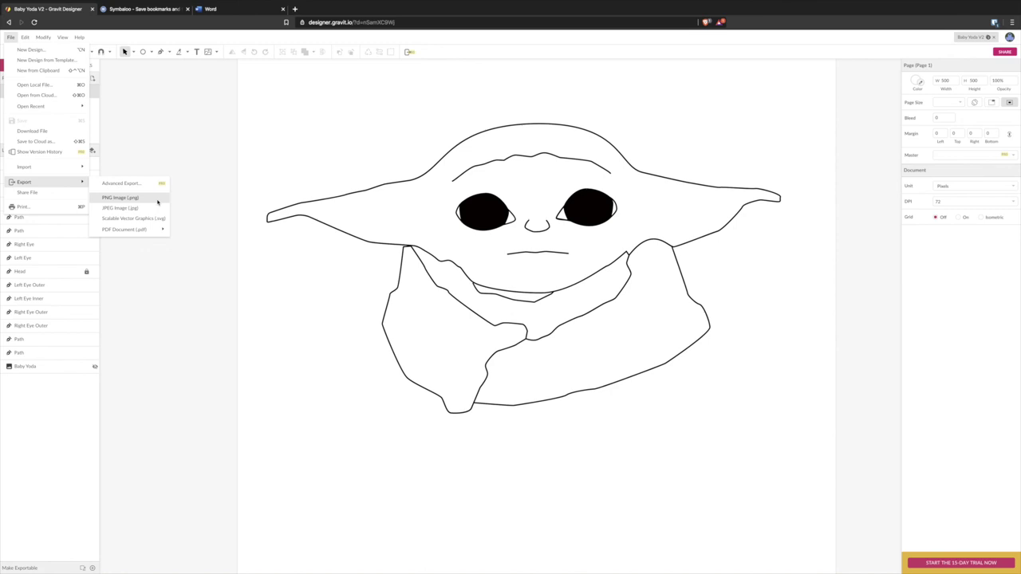
click(187, 180)
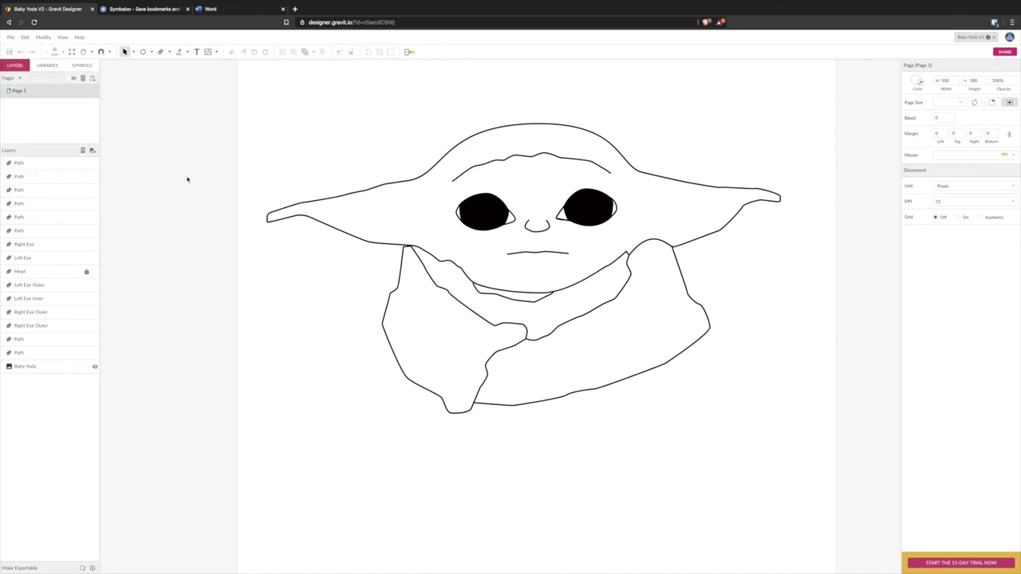